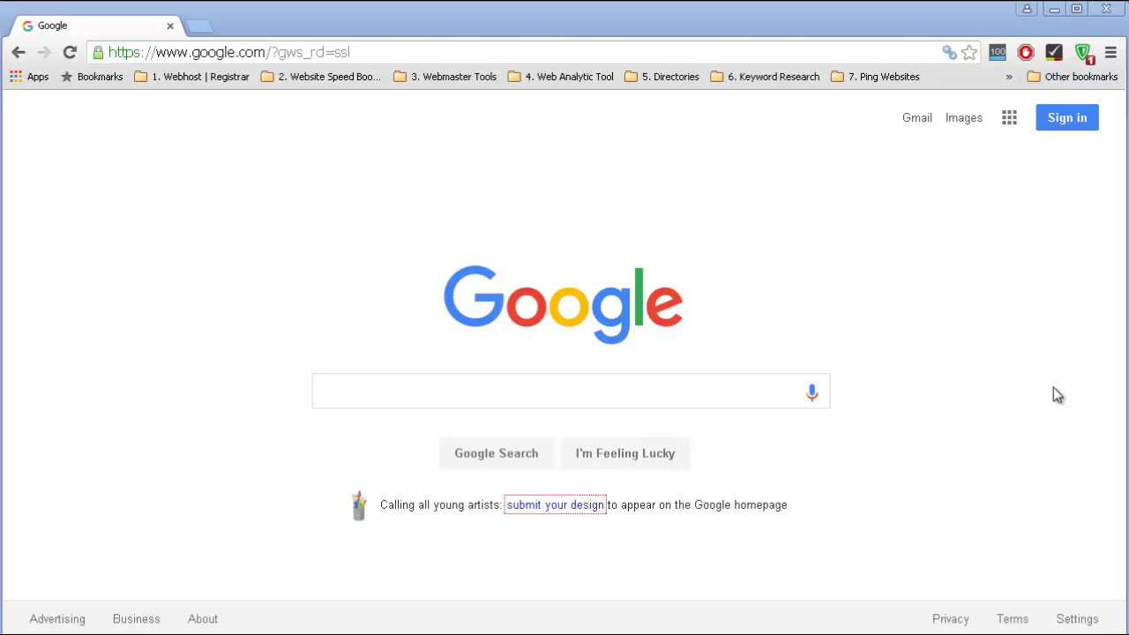
Activate the MozBar toolbar and test it with a Google search for 'moz'
{"action": "left_click", "coordinate": [997, 53]}
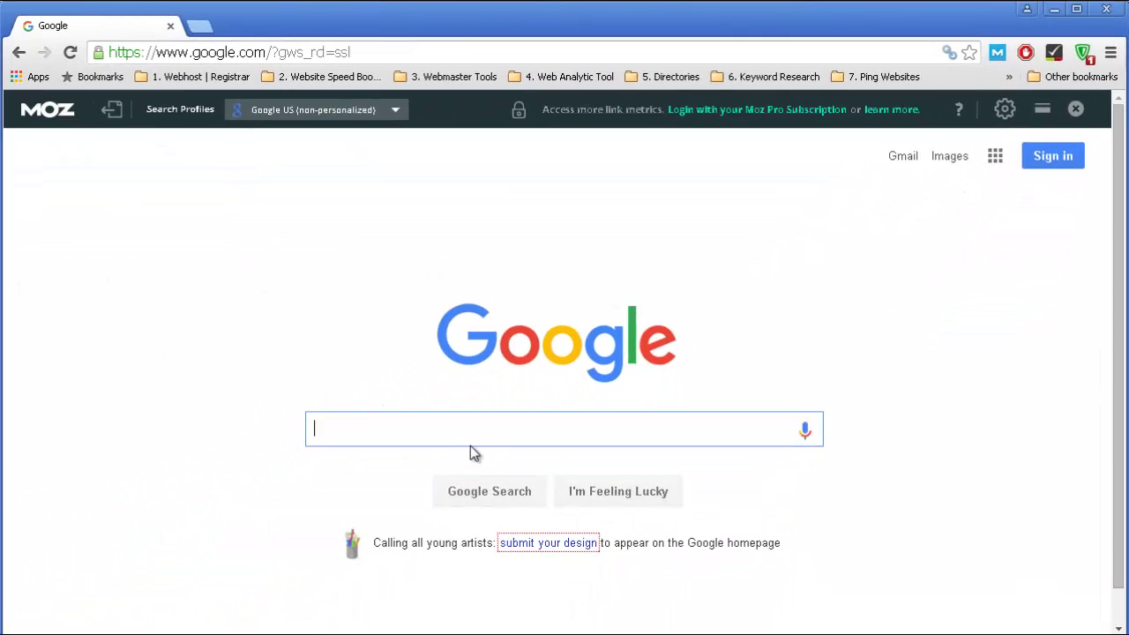
{"action": "type", "text": "moz"}
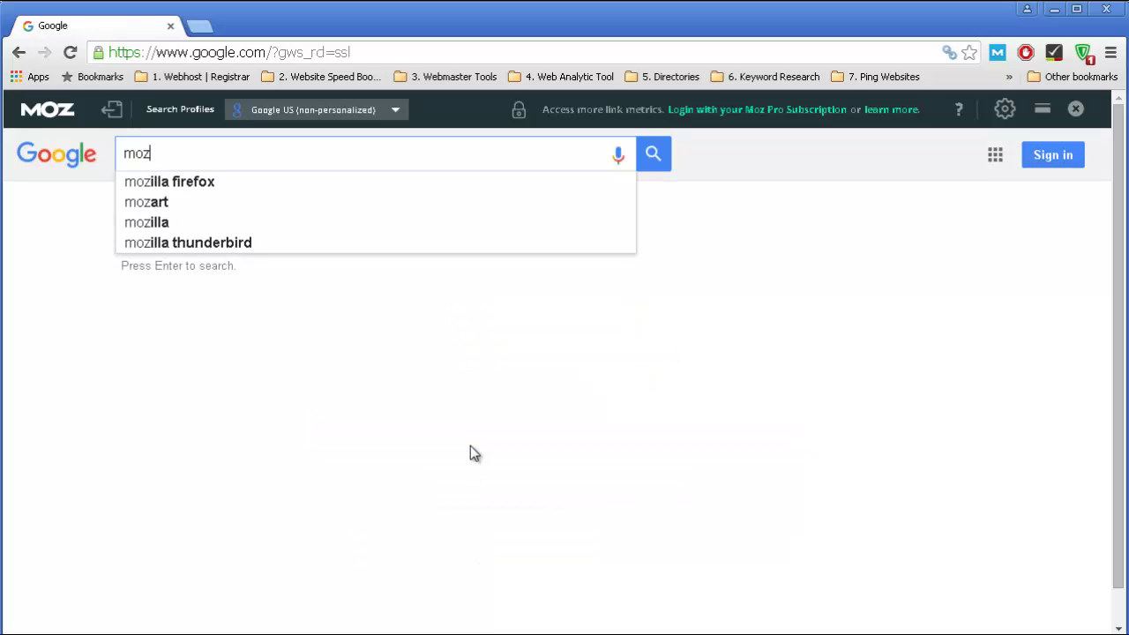
{"action": "key", "text": "Return"}
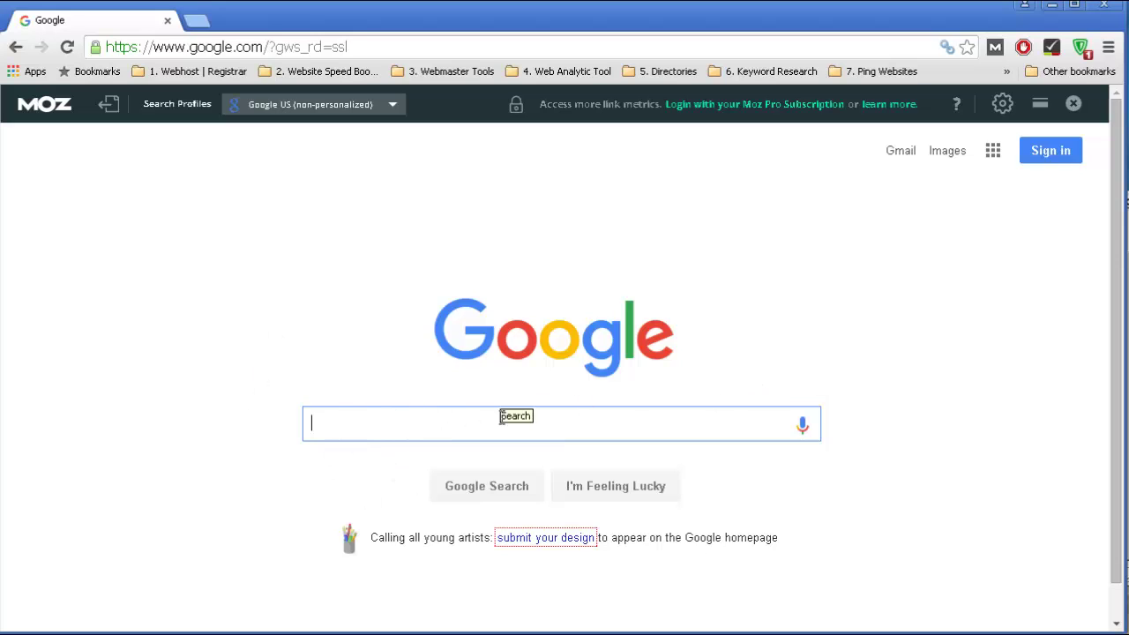
Search Google for 'how to attract women' so each result shows MozBar PA and DA
{"action": "type", "text": "how to a"}
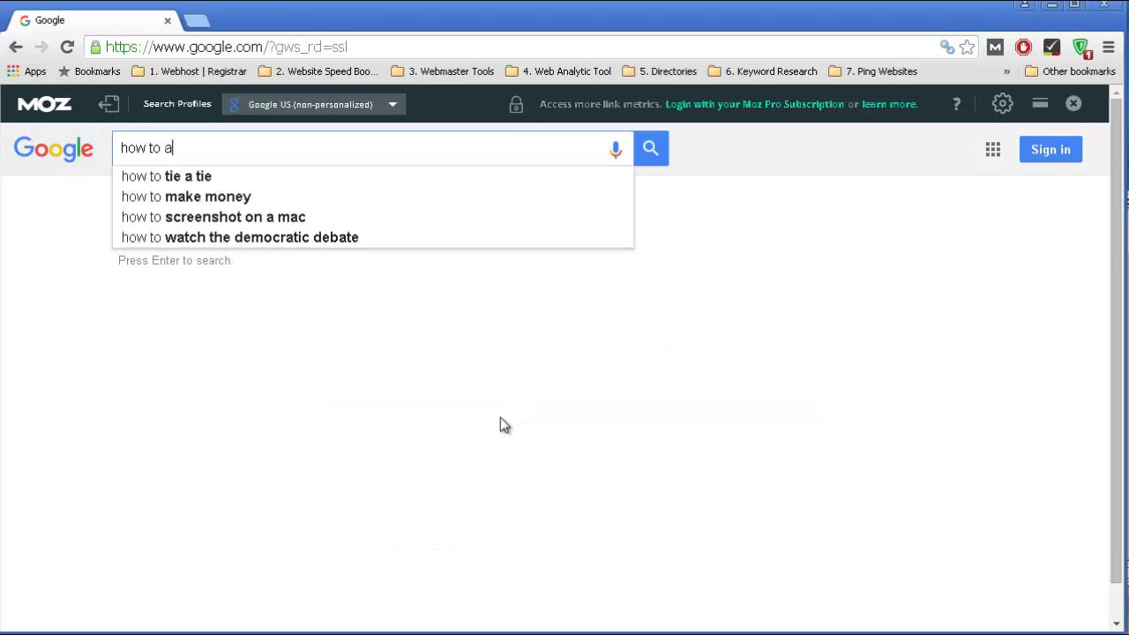
{"action": "key", "text": "BackSpace"}
{"action": "type", "text": "attr"}
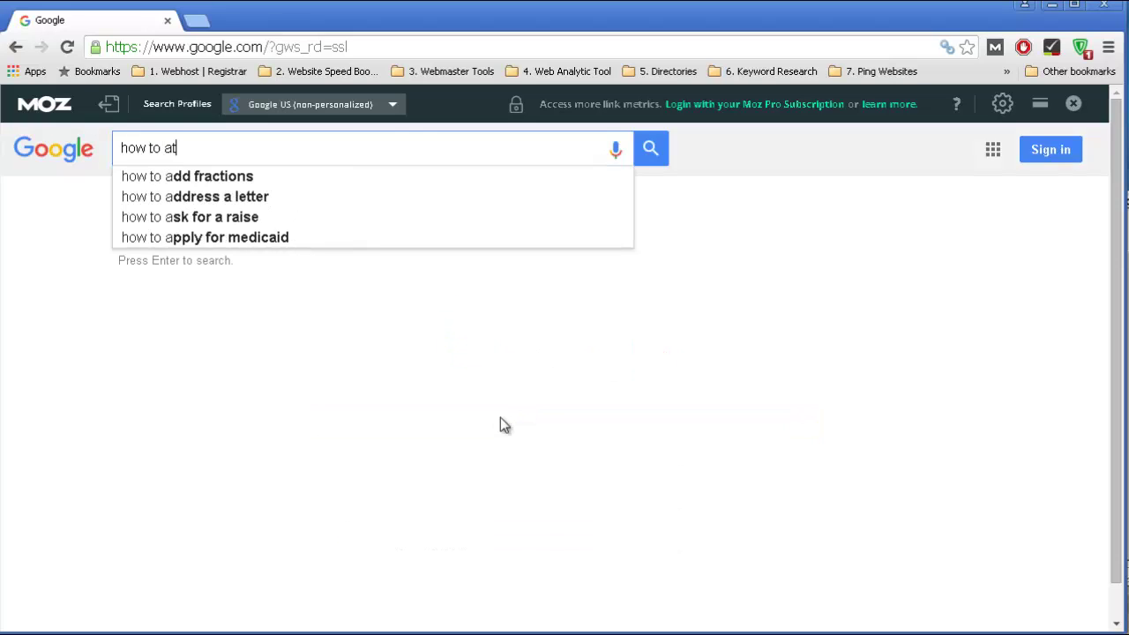
{"action": "type", "text": "act women"}
{"action": "key", "text": "Return"}
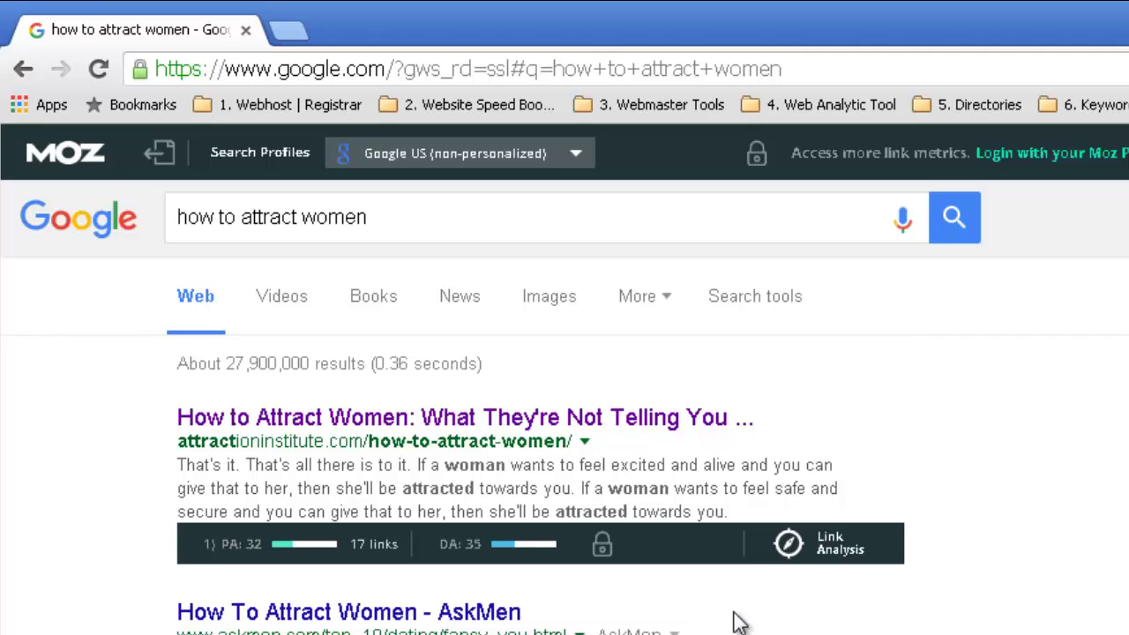
{"action": "scroll", "coordinate": [1125, 549], "scroll_direction": "down", "scroll_amount": 5}
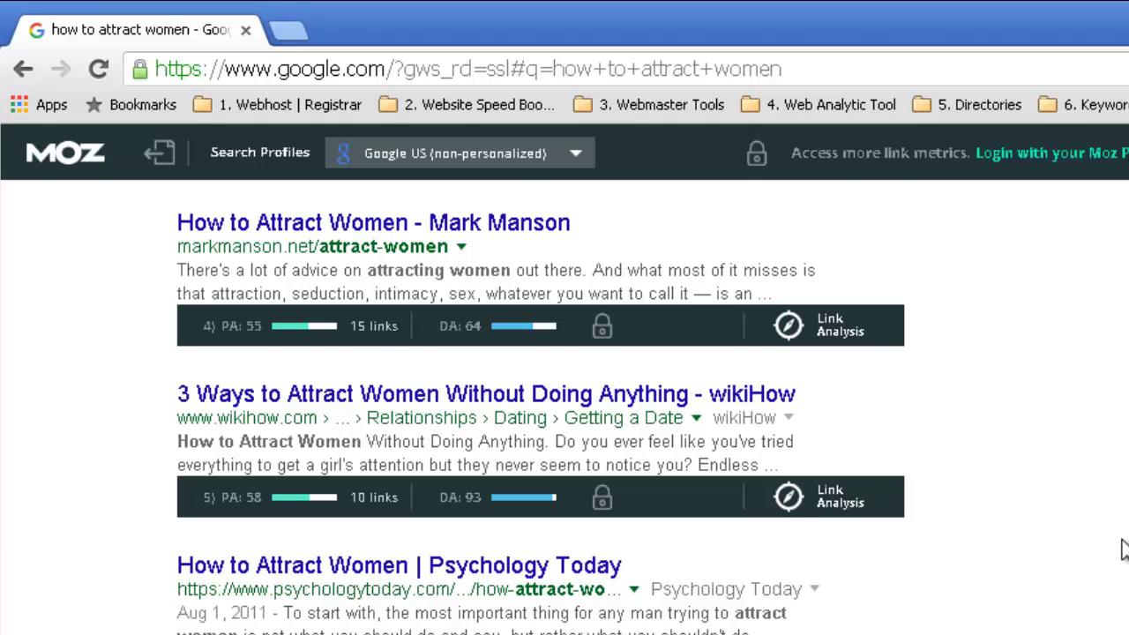
{"action": "scroll", "coordinate": [560, 486], "scroll_direction": "down", "scroll_amount": 10}
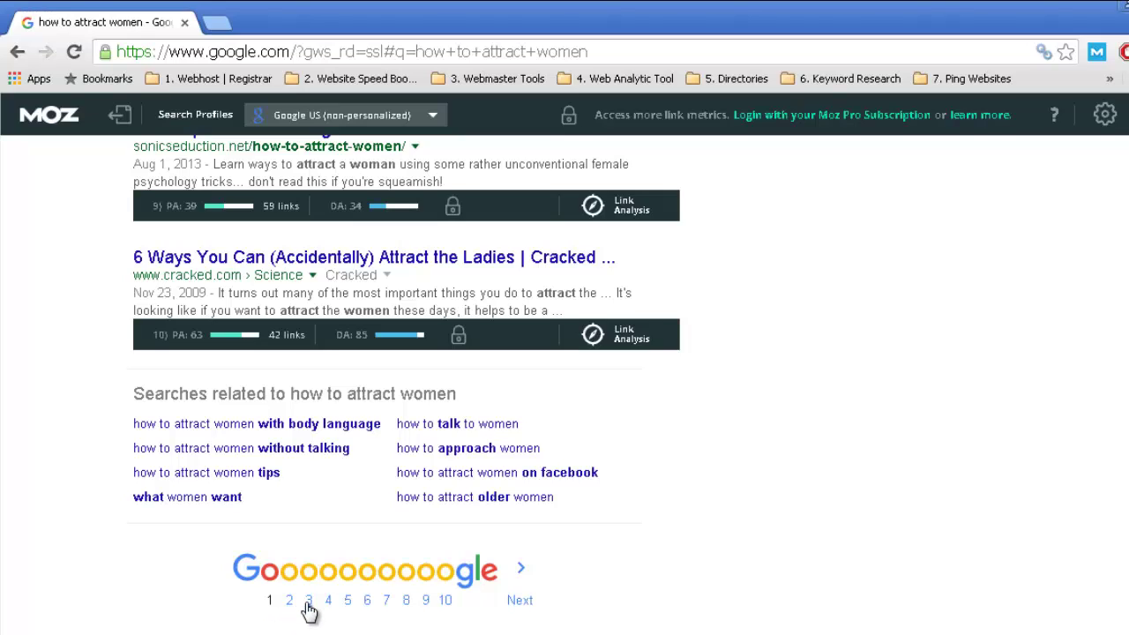
{"action": "scroll", "coordinate": [318, 569], "scroll_direction": "up", "scroll_amount": 1}
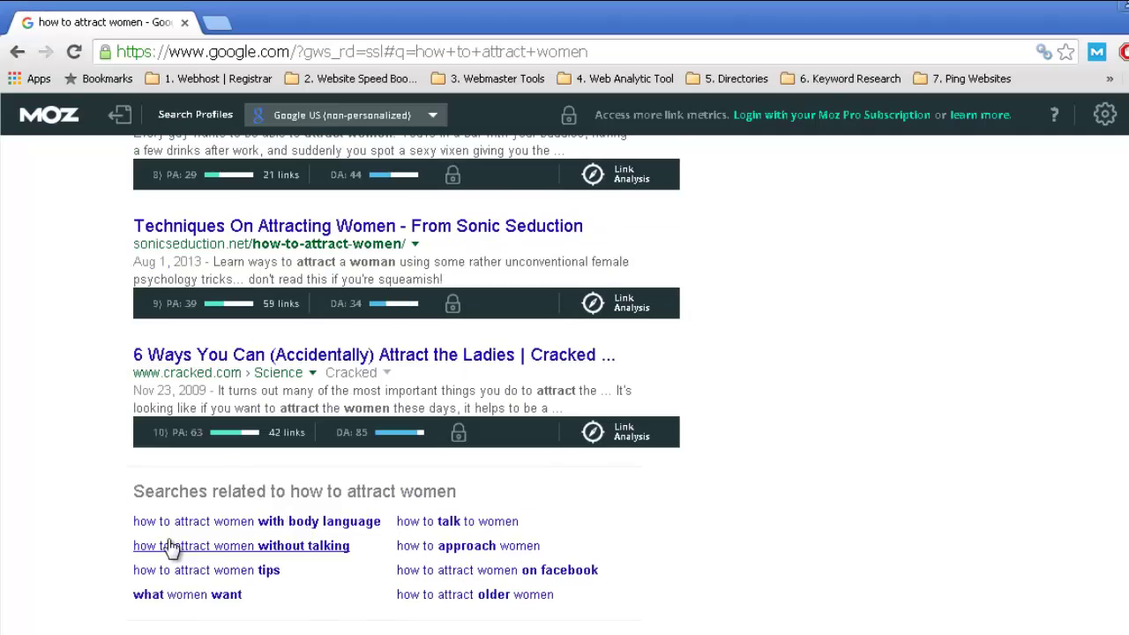
{"action": "scroll", "coordinate": [170, 547], "scroll_direction": "up", "scroll_amount": 10}
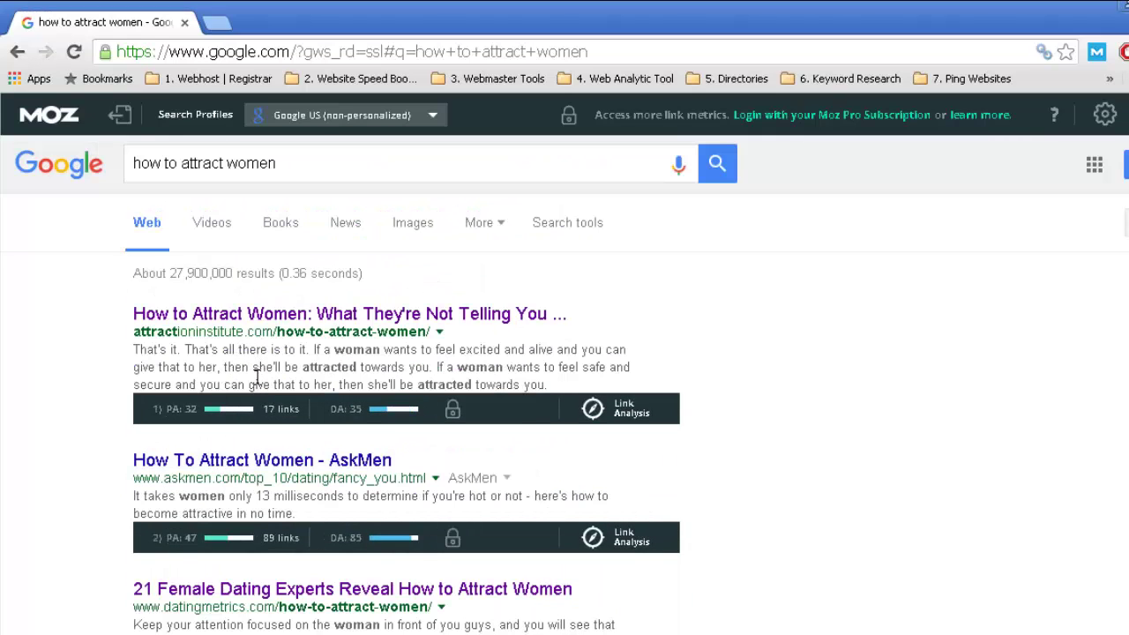
{"action": "scroll", "coordinate": [255, 377], "scroll_direction": "down", "scroll_amount": 1}
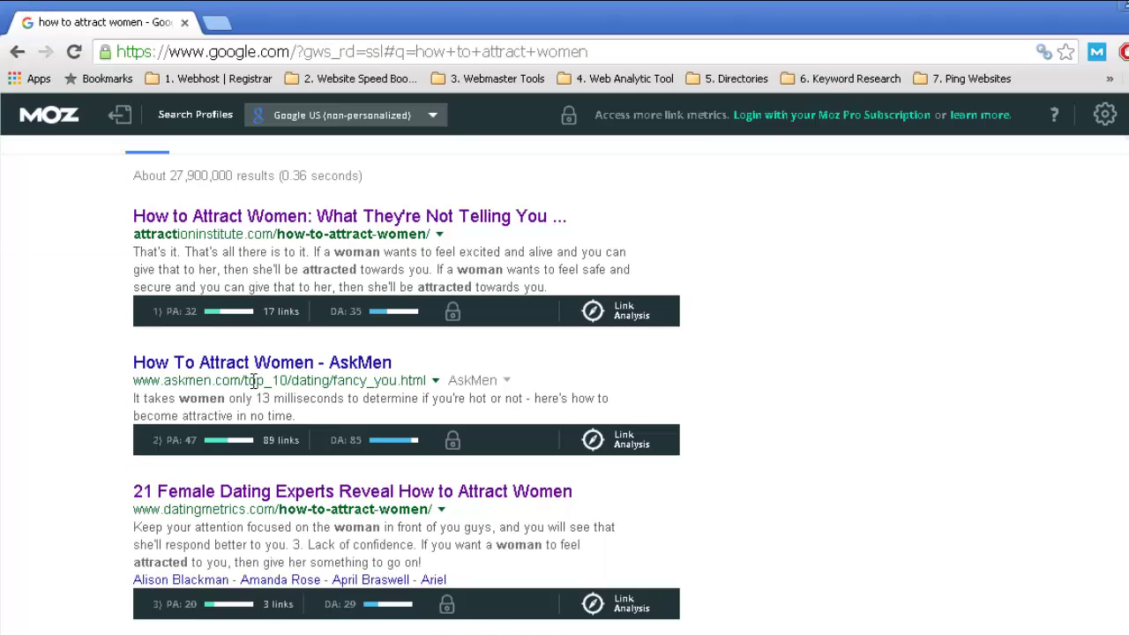
{"action": "scroll", "coordinate": [256, 371], "scroll_direction": "up", "scroll_amount": 1}
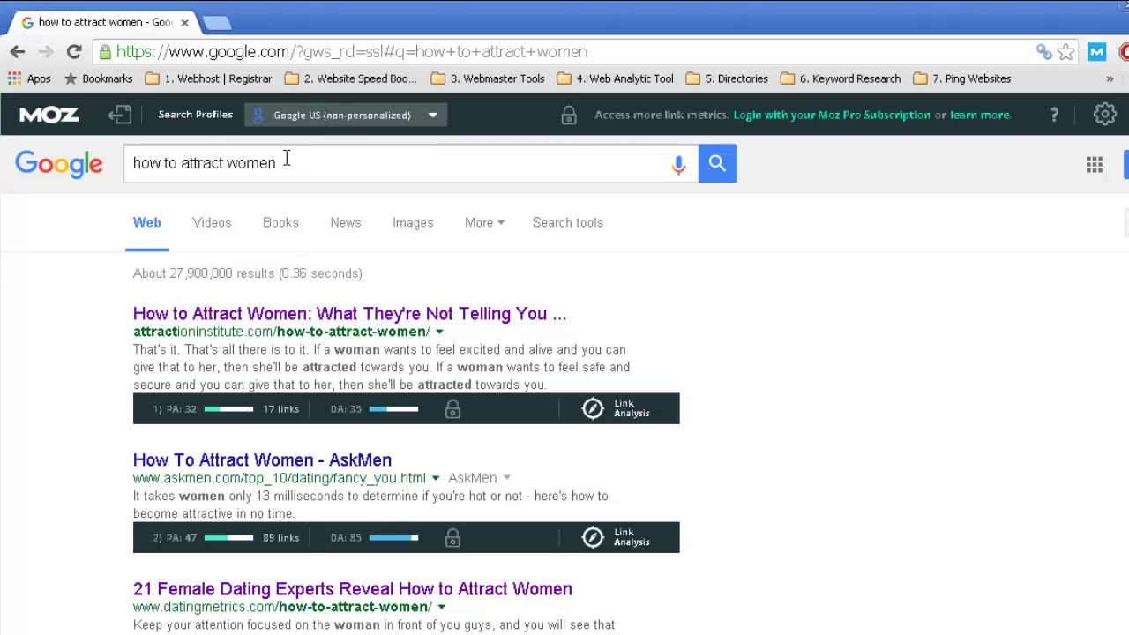
{"action": "left_click_drag", "start_coordinate": [302, 156], "coordinate": [132, 156]}
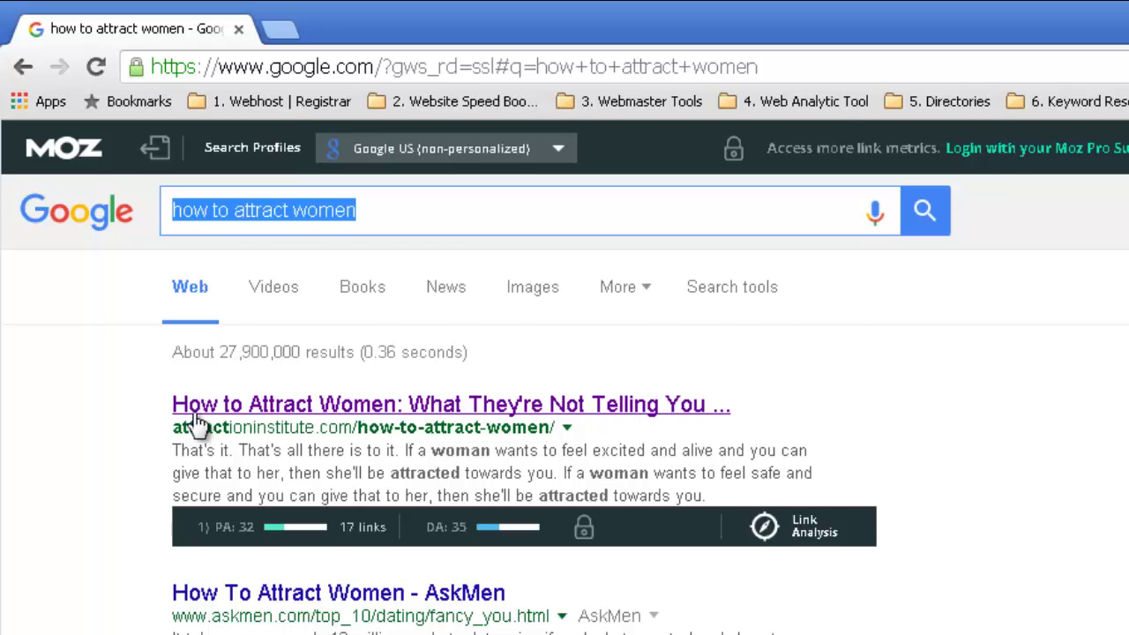
{"action": "scroll", "coordinate": [197, 424], "scroll_direction": "down", "scroll_amount": 2}
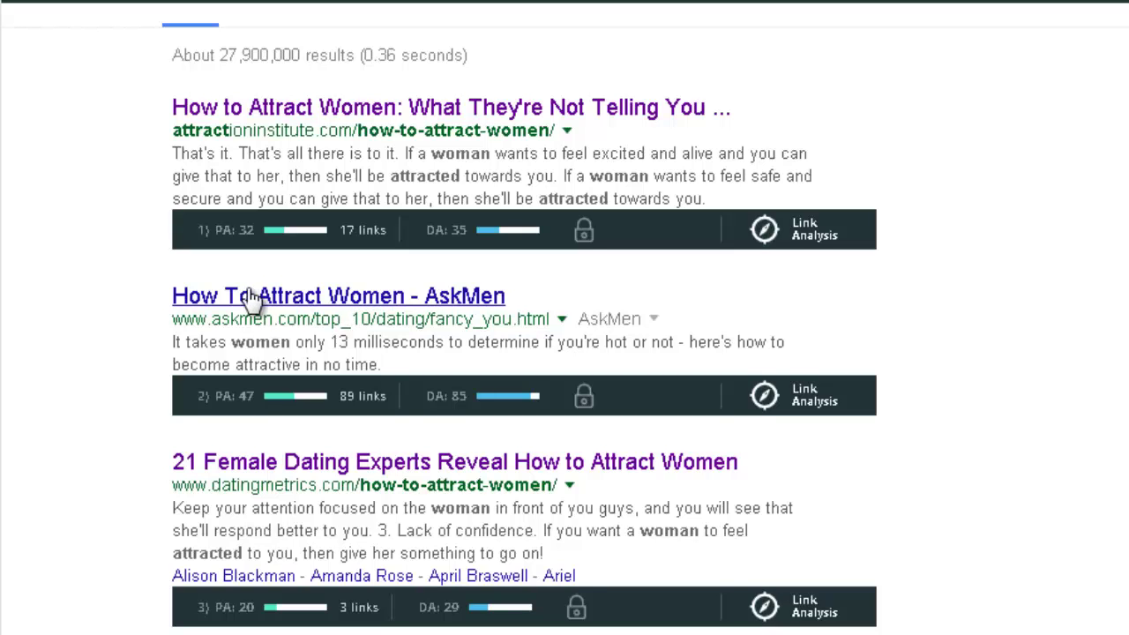
{"action": "scroll", "coordinate": [251, 295], "scroll_direction": "down", "scroll_amount": 2}
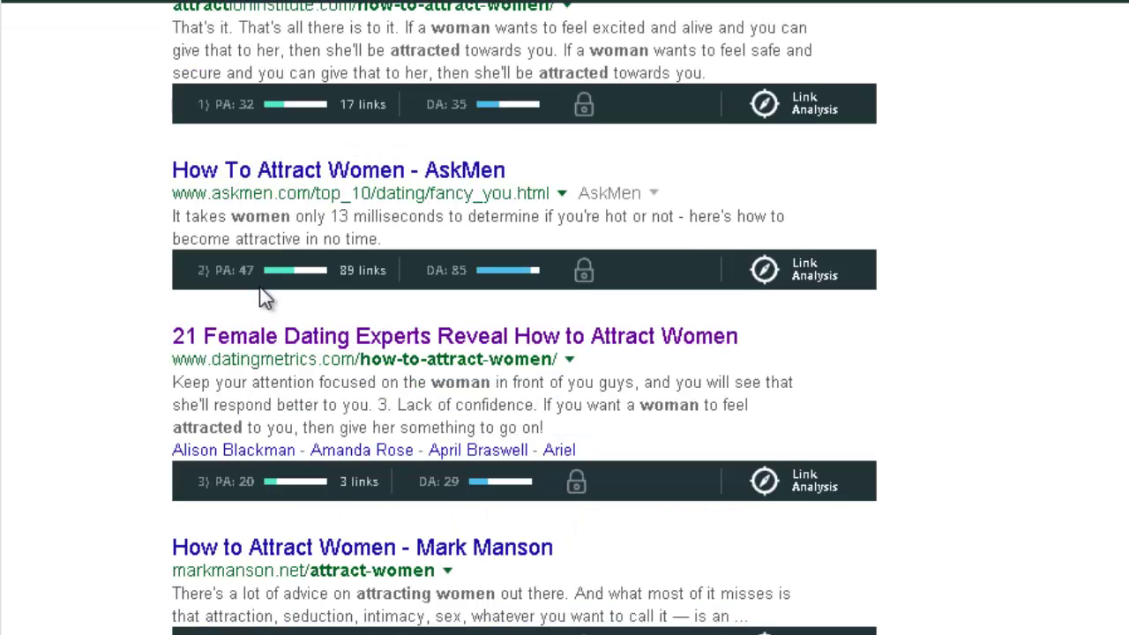
{"action": "scroll", "coordinate": [259, 287], "scroll_direction": "down", "scroll_amount": 2}
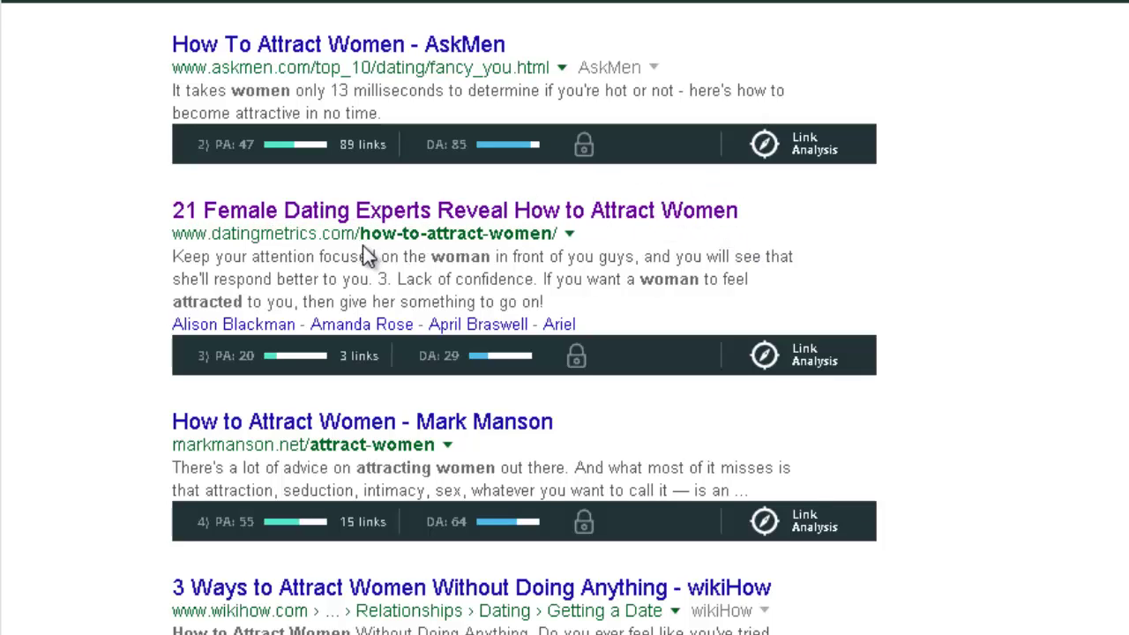
{"action": "scroll", "coordinate": [344, 437], "scroll_direction": "down", "scroll_amount": 3}
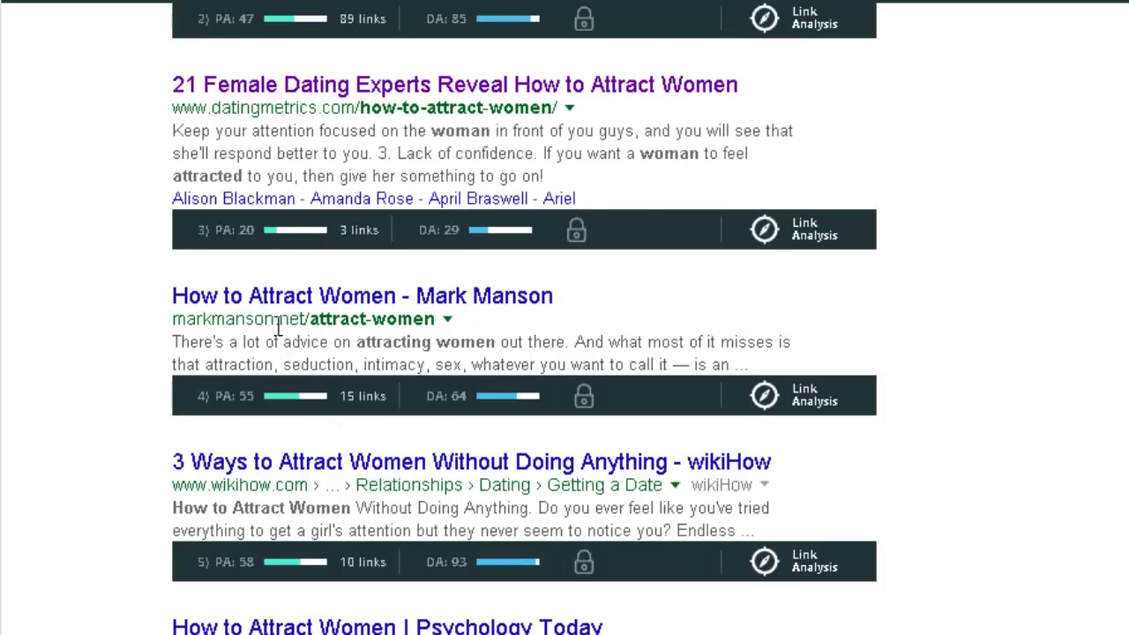
{"action": "scroll", "coordinate": [279, 328], "scroll_direction": "down", "scroll_amount": 20}
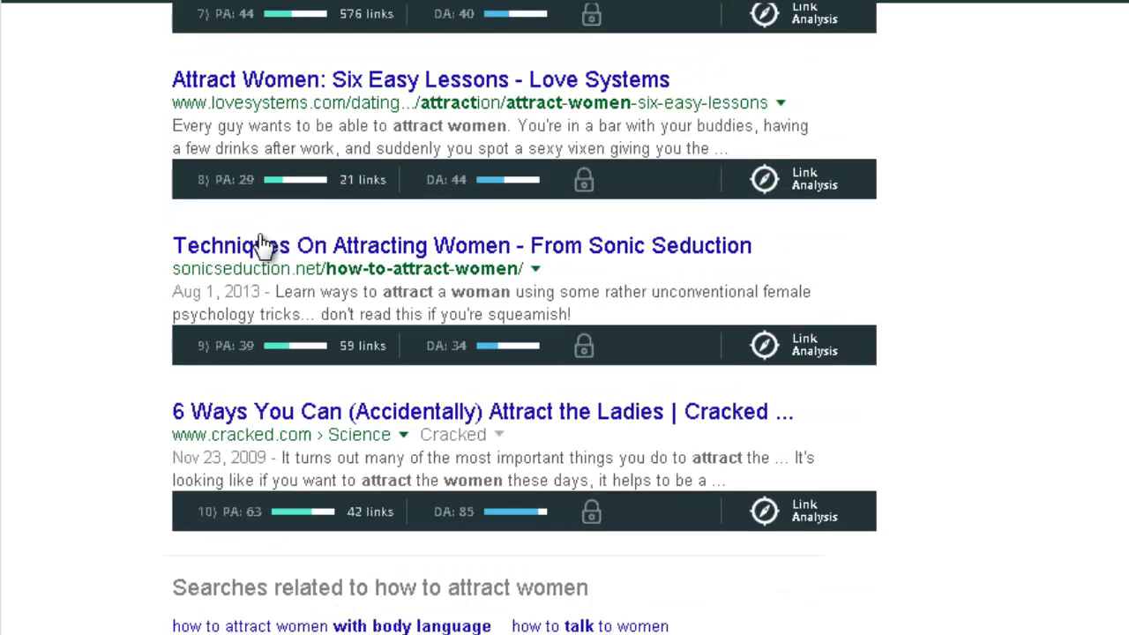
{"action": "scroll", "coordinate": [267, 300], "scroll_direction": "up", "scroll_amount": 3}
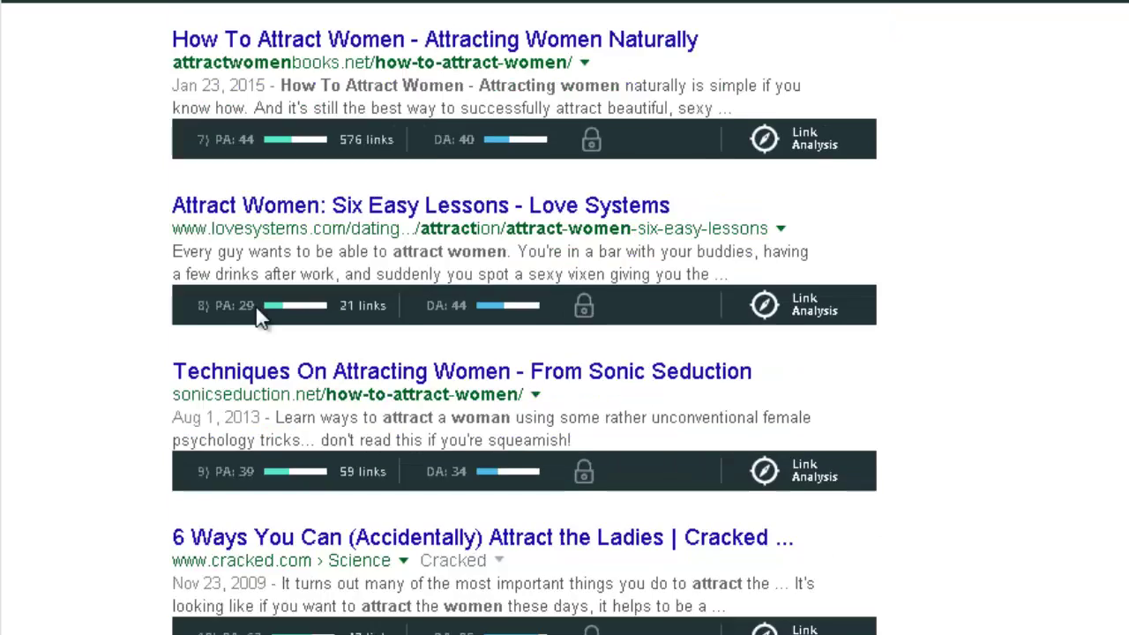
{"action": "scroll", "coordinate": [260, 318], "scroll_direction": "down", "scroll_amount": 3}
{"action": "scroll", "coordinate": [265, 322], "scroll_direction": "up", "scroll_amount": 3}
{"action": "scroll", "coordinate": [273, 328], "scroll_direction": "down", "scroll_amount": 3}
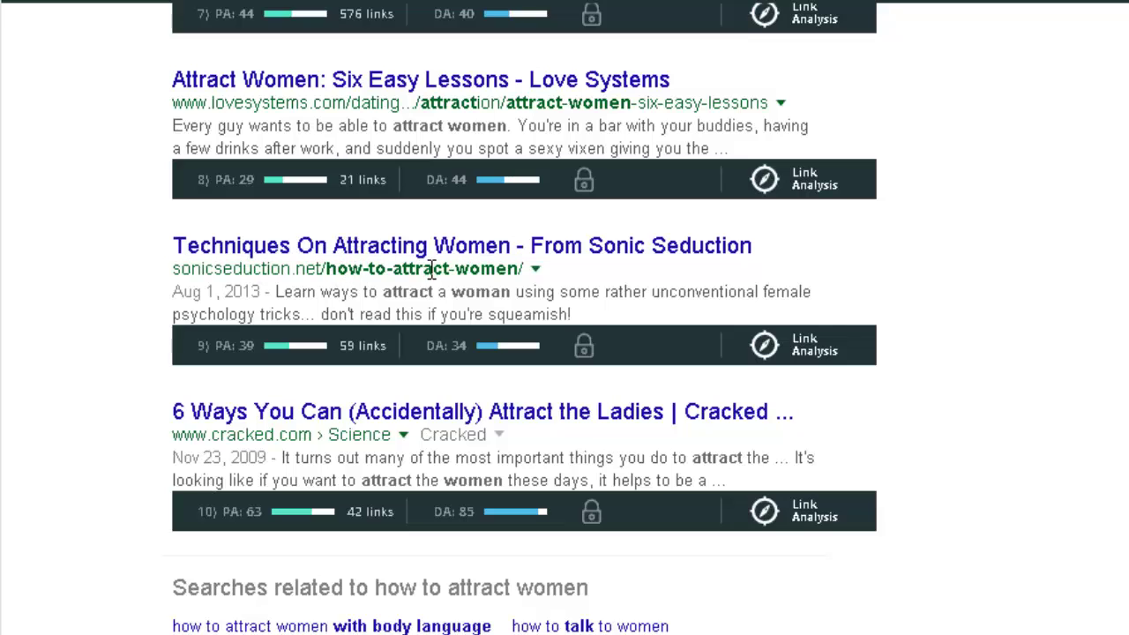
{"action": "scroll", "coordinate": [431, 276], "scroll_direction": "up", "scroll_amount": 3}
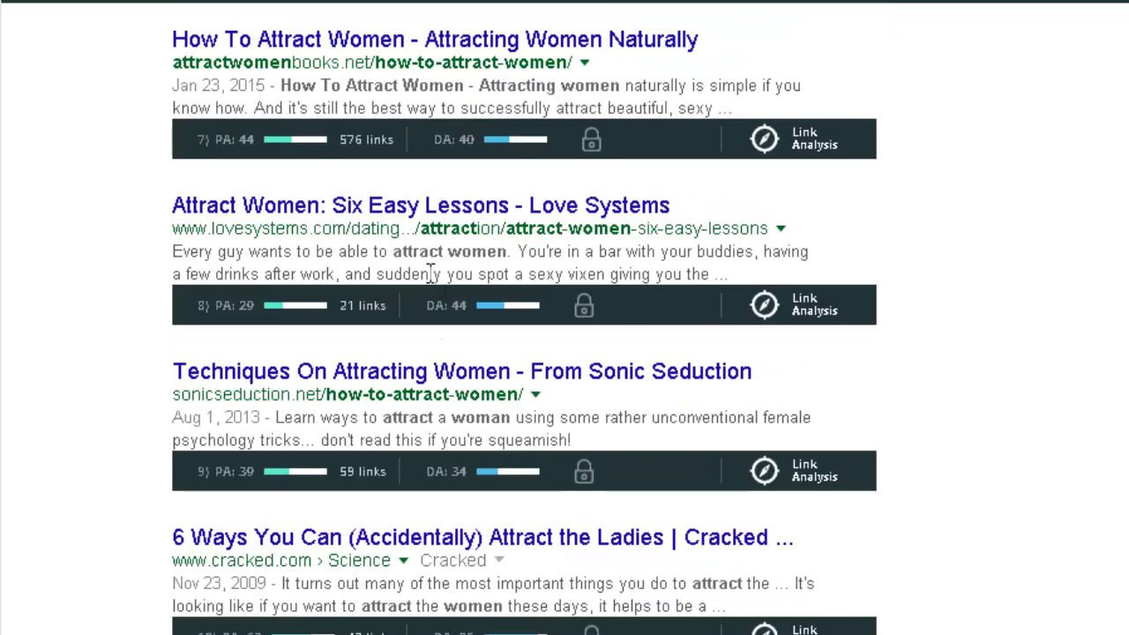
{"action": "scroll", "coordinate": [427, 278], "scroll_direction": "up", "scroll_amount": 5}
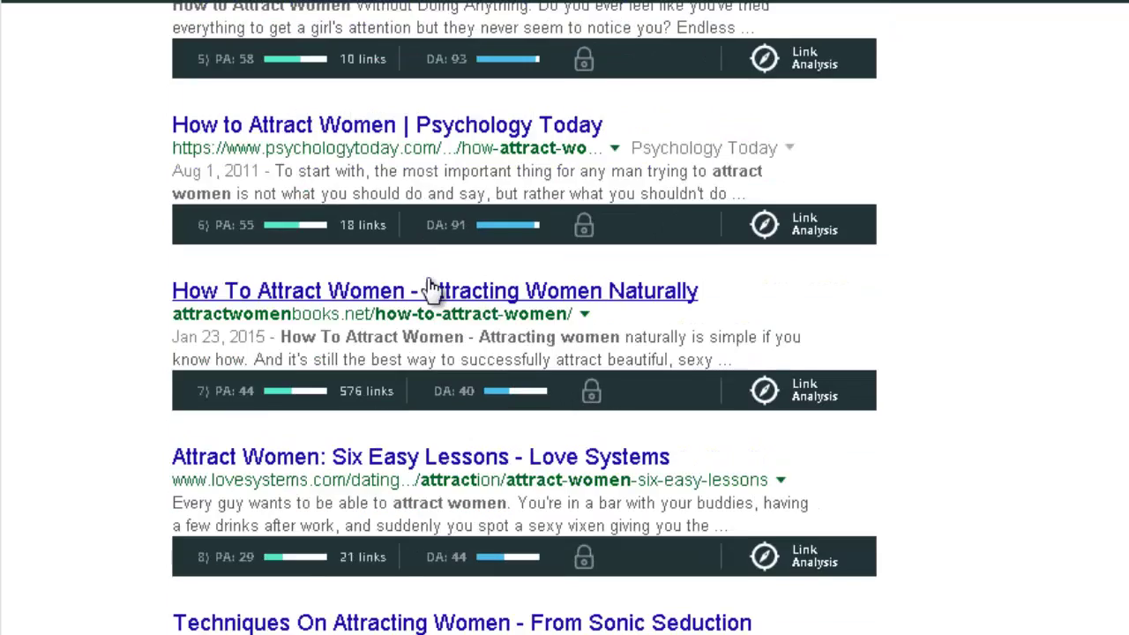
{"action": "scroll", "coordinate": [428, 286], "scroll_direction": "up", "scroll_amount": 3}
{"action": "scroll", "coordinate": [494, 295], "scroll_direction": "up", "scroll_amount": 3}
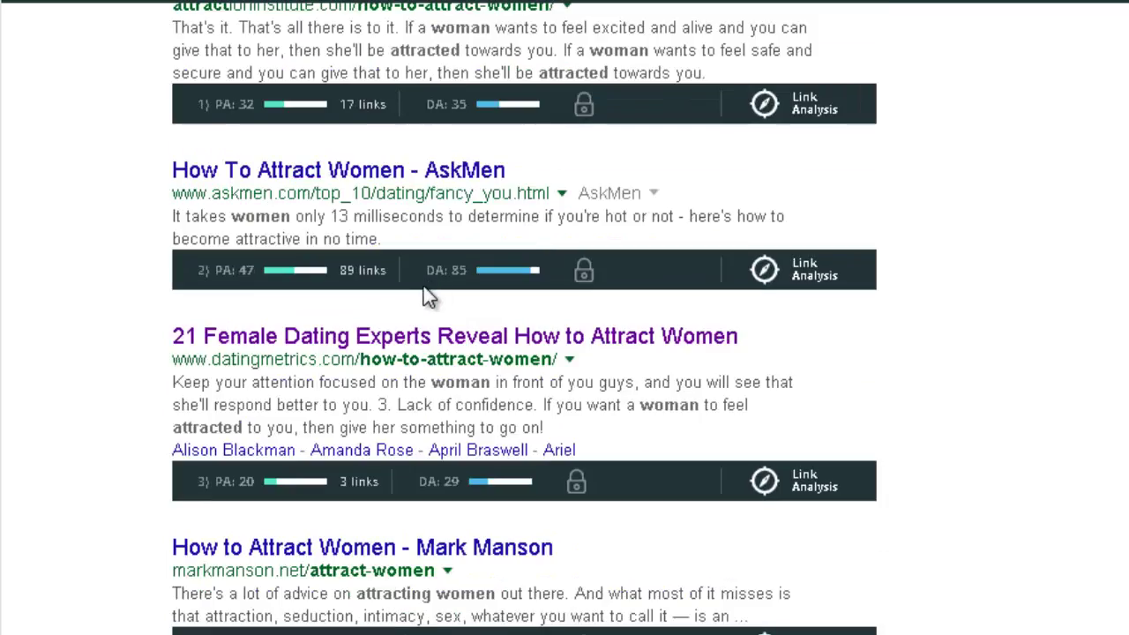
{"action": "scroll", "coordinate": [415, 292], "scroll_direction": "down", "scroll_amount": 3}
{"action": "scroll", "coordinate": [415, 292], "scroll_direction": "up", "scroll_amount": 1}
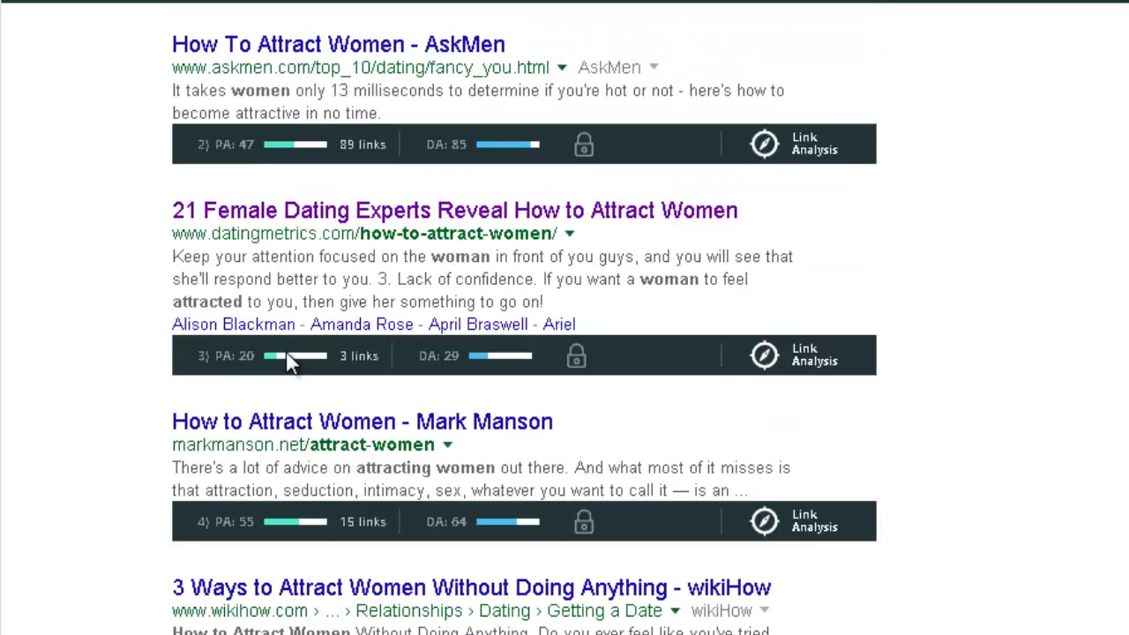
{"action": "scroll", "coordinate": [286, 349], "scroll_direction": "down", "scroll_amount": 1}
{"action": "scroll", "coordinate": [287, 357], "scroll_direction": "down", "scroll_amount": 1}
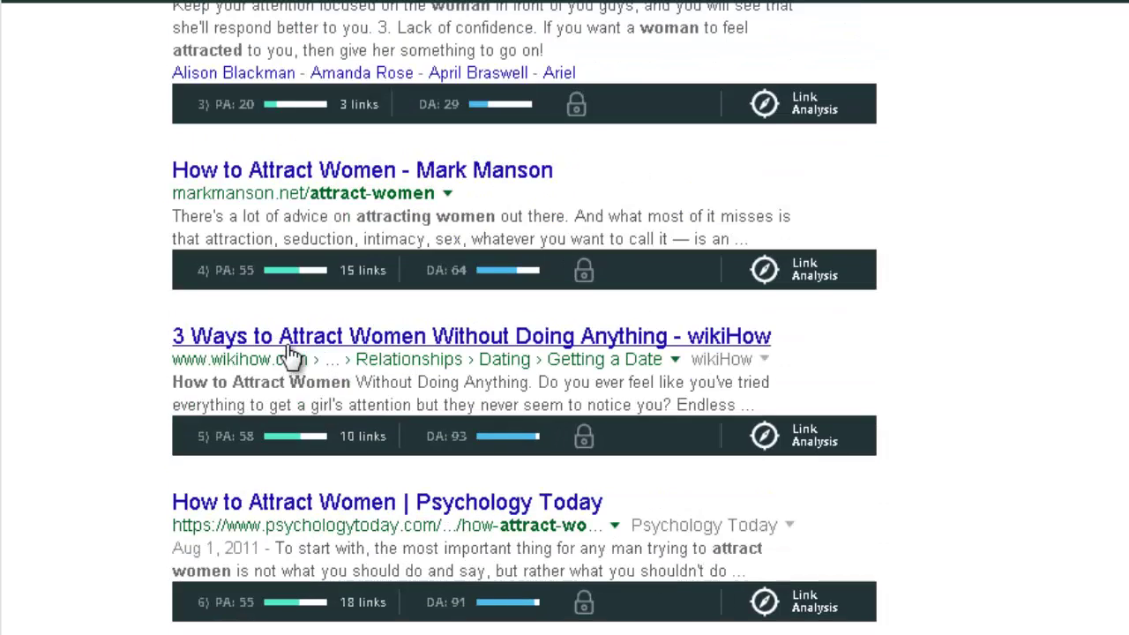
{"action": "scroll", "coordinate": [287, 344], "scroll_direction": "up", "scroll_amount": 1}
{"action": "scroll", "coordinate": [290, 348], "scroll_direction": "up", "scroll_amount": 4}
{"action": "scroll", "coordinate": [283, 291], "scroll_direction": "down", "scroll_amount": 1}
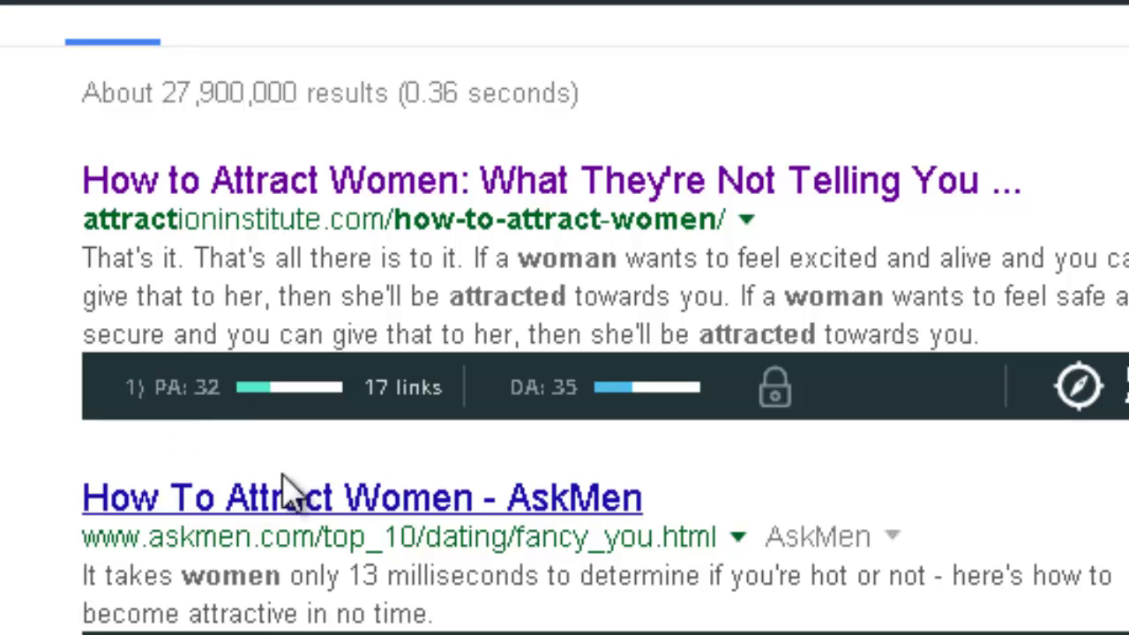
{"action": "scroll", "coordinate": [385, 498], "scroll_direction": "down", "scroll_amount": 2}
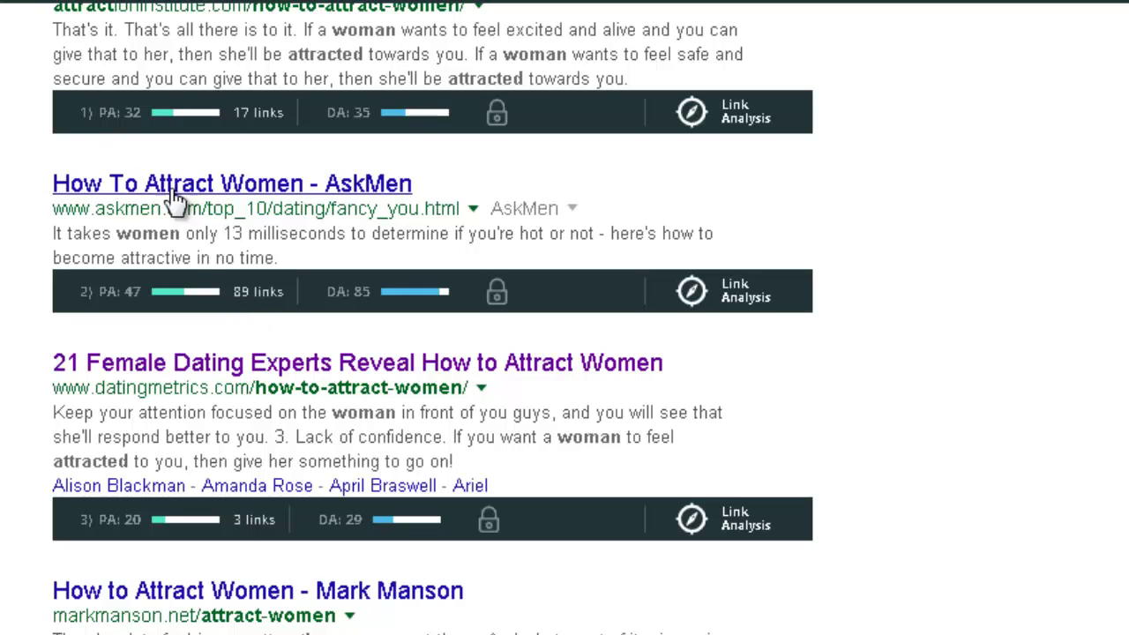
{"action": "scroll", "coordinate": [265, 404], "scroll_direction": "down", "scroll_amount": 2}
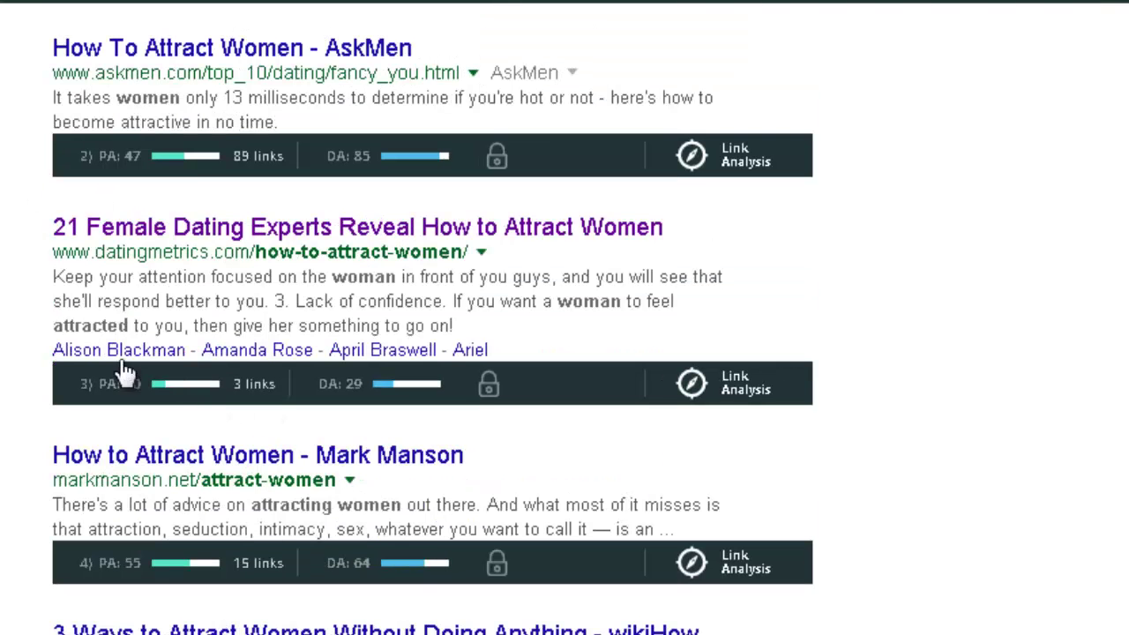
{"action": "scroll", "coordinate": [129, 371], "scroll_direction": "up", "scroll_amount": 4}
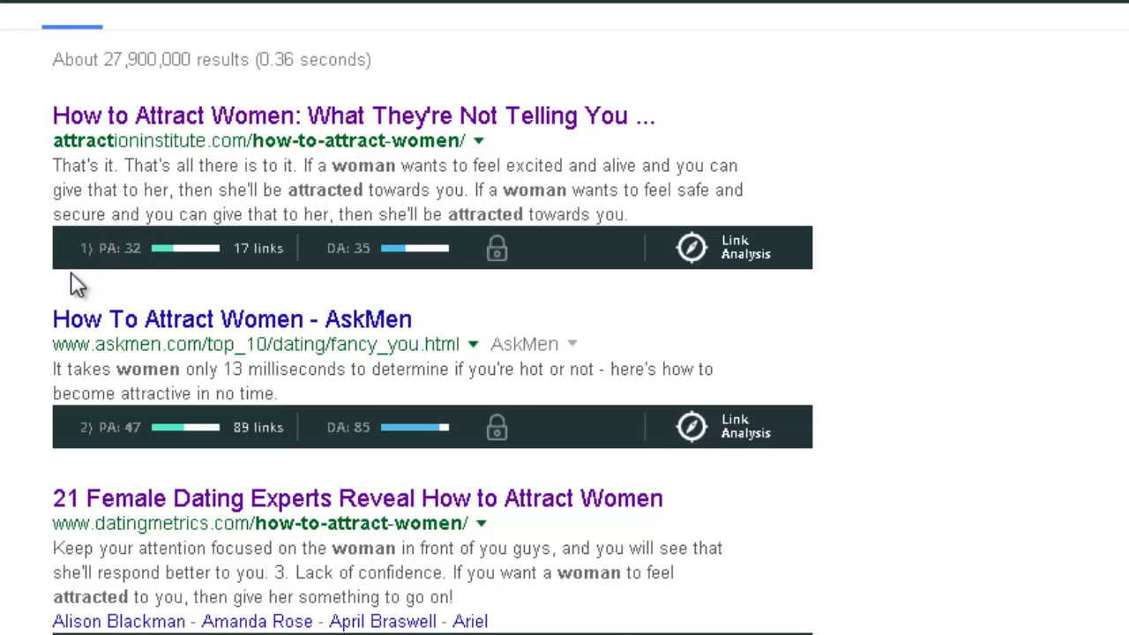
{"action": "scroll", "coordinate": [76, 292], "scroll_direction": "down", "scroll_amount": 2}
{"action": "scroll", "coordinate": [77, 293], "scroll_direction": "down", "scroll_amount": 2}
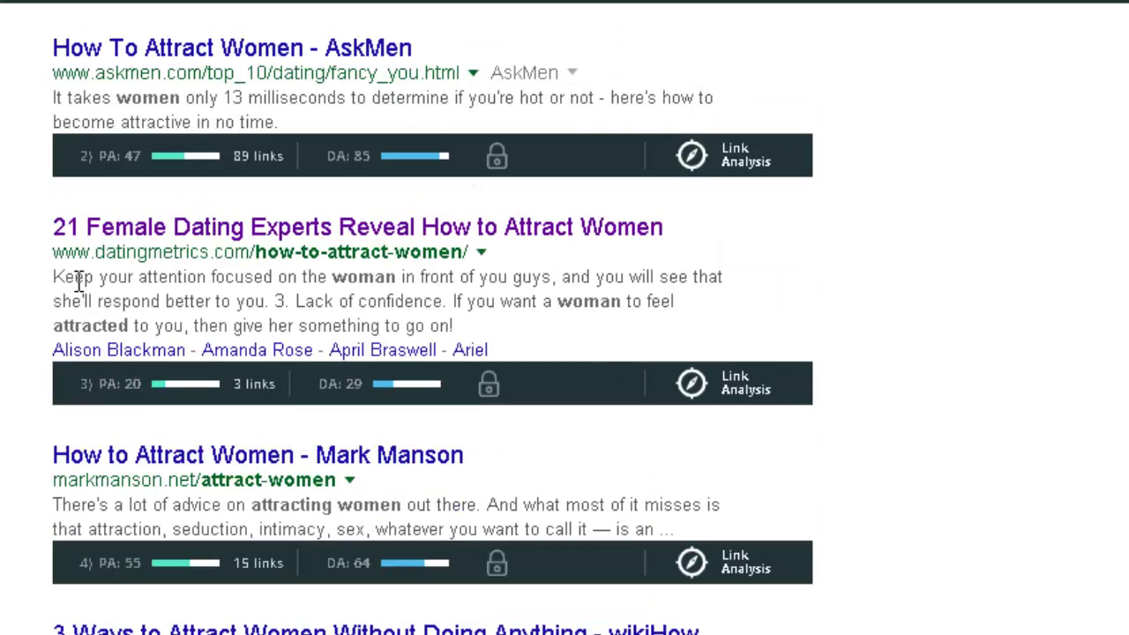
{"action": "scroll", "coordinate": [77, 281], "scroll_direction": "down", "scroll_amount": 2}
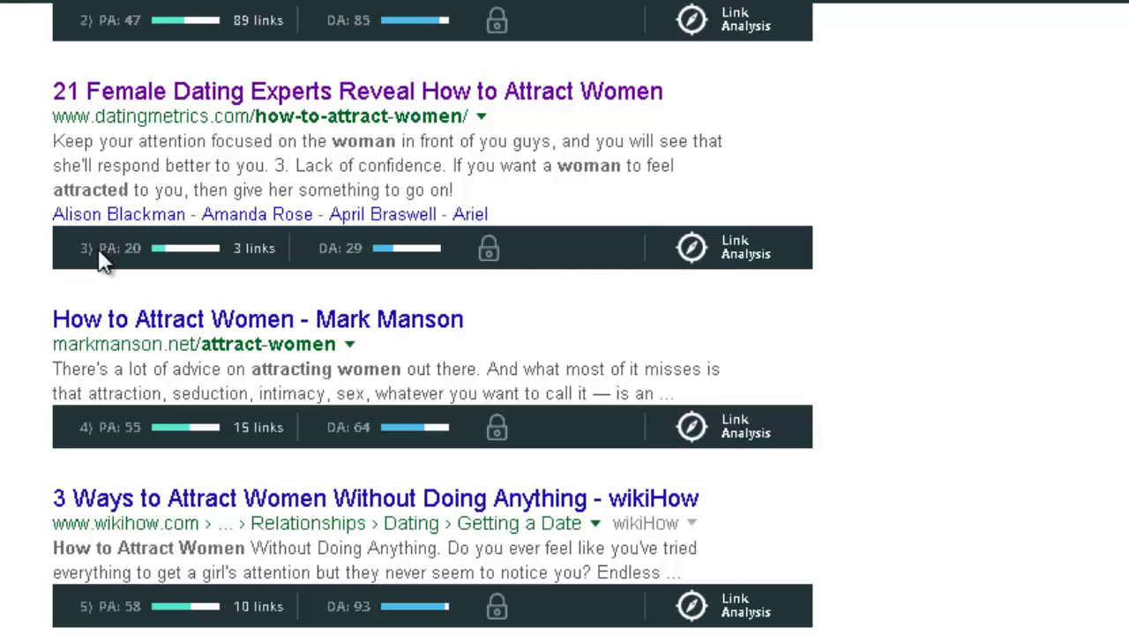
{"action": "scroll", "coordinate": [104, 256], "scroll_direction": "up", "scroll_amount": 2}
{"action": "scroll", "coordinate": [104, 256], "scroll_direction": "down", "scroll_amount": 2}
{"action": "scroll", "coordinate": [101, 269], "scroll_direction": "down", "scroll_amount": 2}
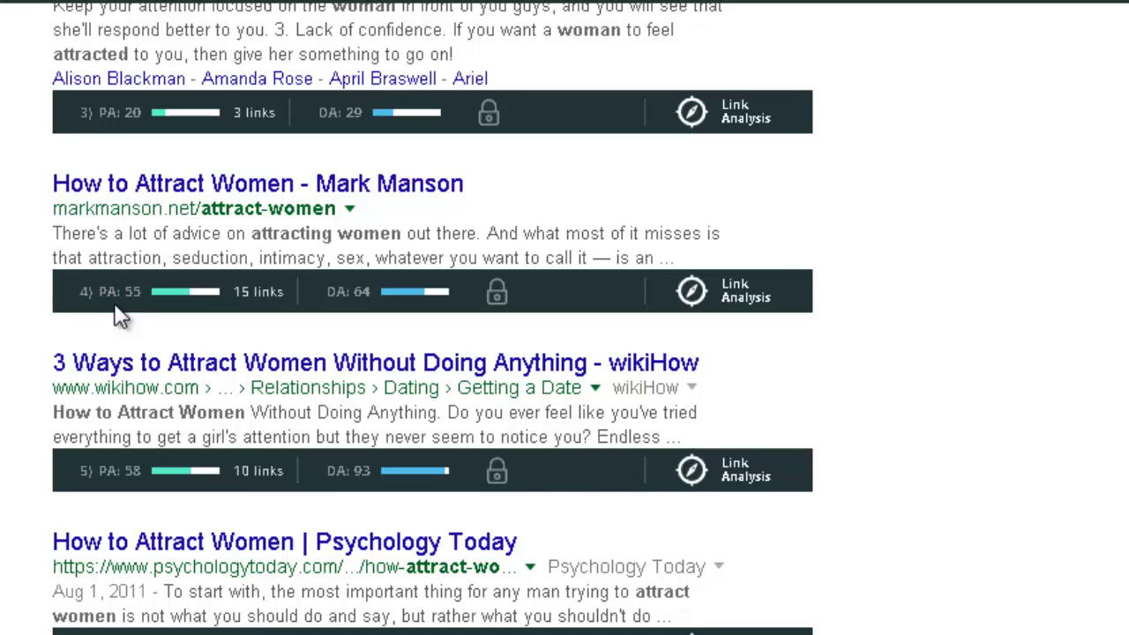
{"action": "scroll", "coordinate": [118, 316], "scroll_direction": "up", "scroll_amount": 2}
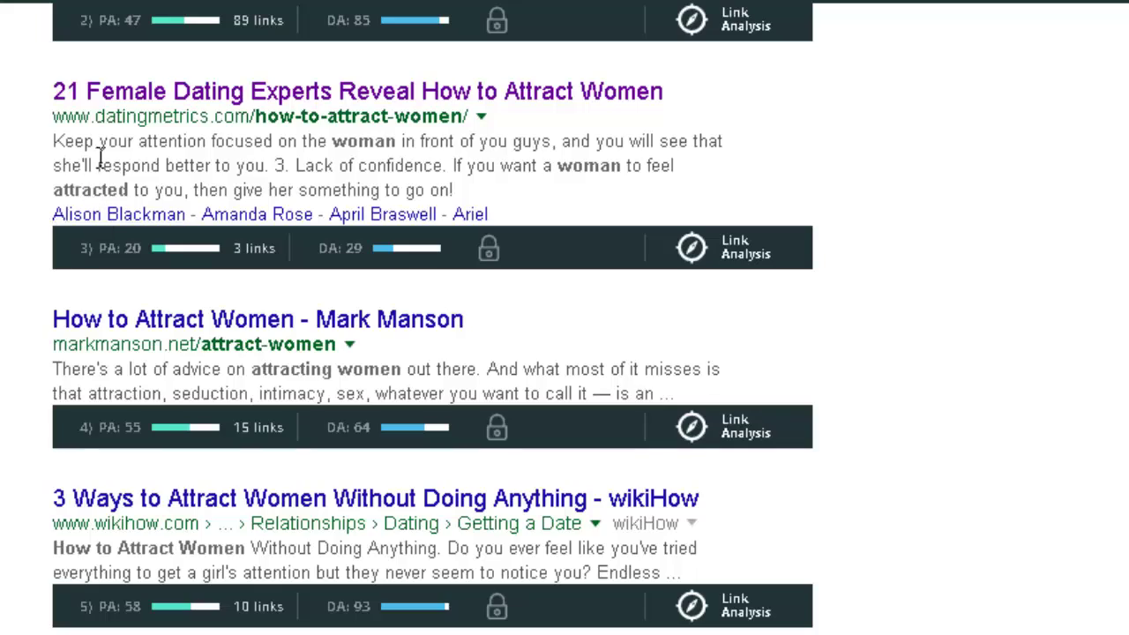
{"action": "scroll", "coordinate": [121, 208], "scroll_direction": "down", "scroll_amount": 2}
{"action": "scroll", "coordinate": [88, 277], "scroll_direction": "down", "scroll_amount": 2}
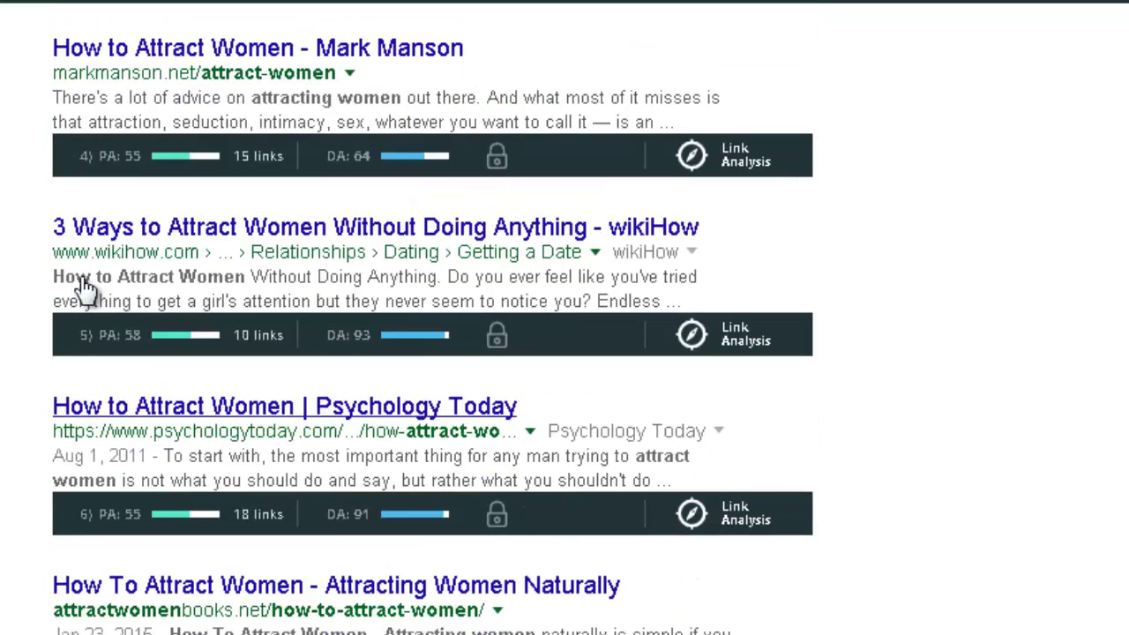
{"action": "scroll", "coordinate": [76, 259], "scroll_direction": "up", "scroll_amount": 4}
{"action": "scroll", "coordinate": [110, 251], "scroll_direction": "down", "scroll_amount": 6}
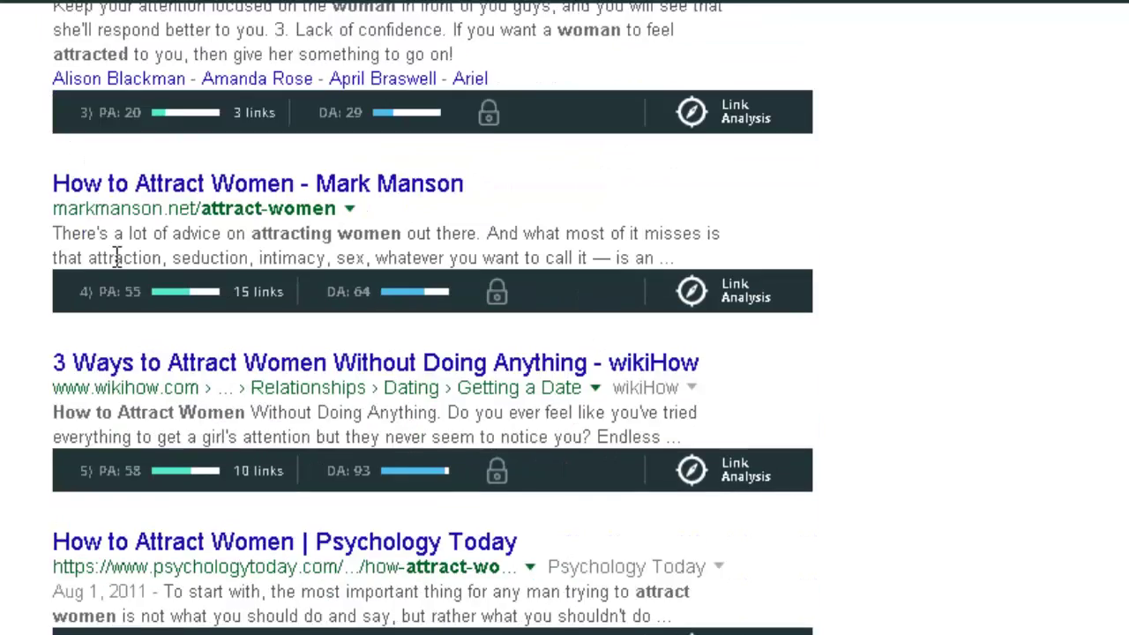
{"action": "scroll", "coordinate": [113, 257], "scroll_direction": "up", "scroll_amount": 6}
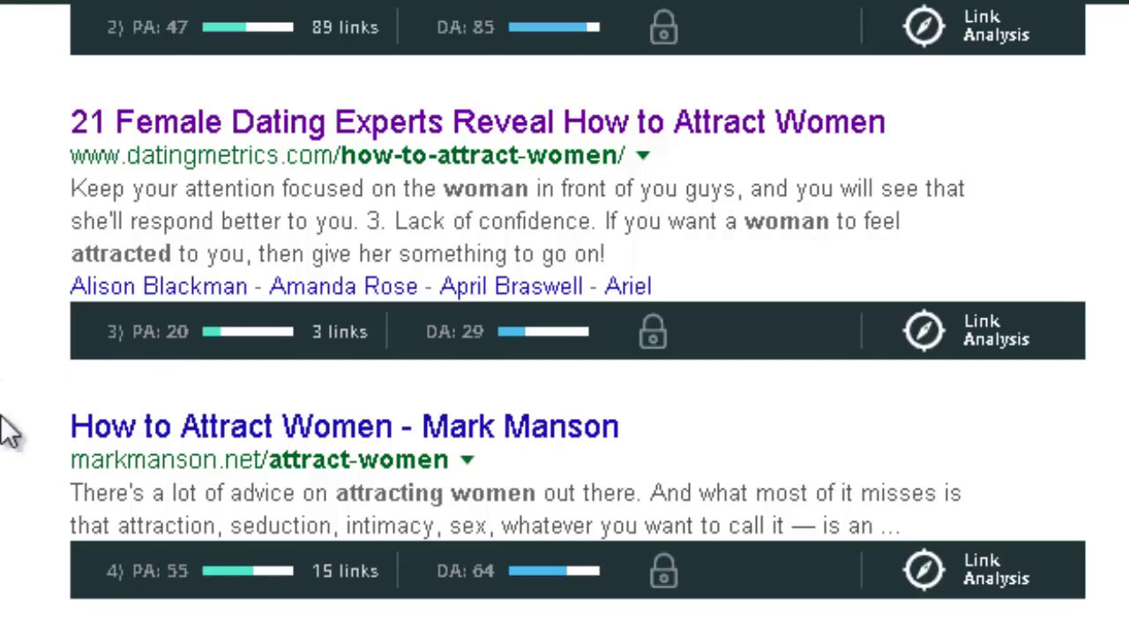
{"action": "scroll", "coordinate": [76, 459], "scroll_direction": "down", "scroll_amount": 4}
{"action": "scroll", "coordinate": [83, 496], "scroll_direction": "down", "scroll_amount": 5}
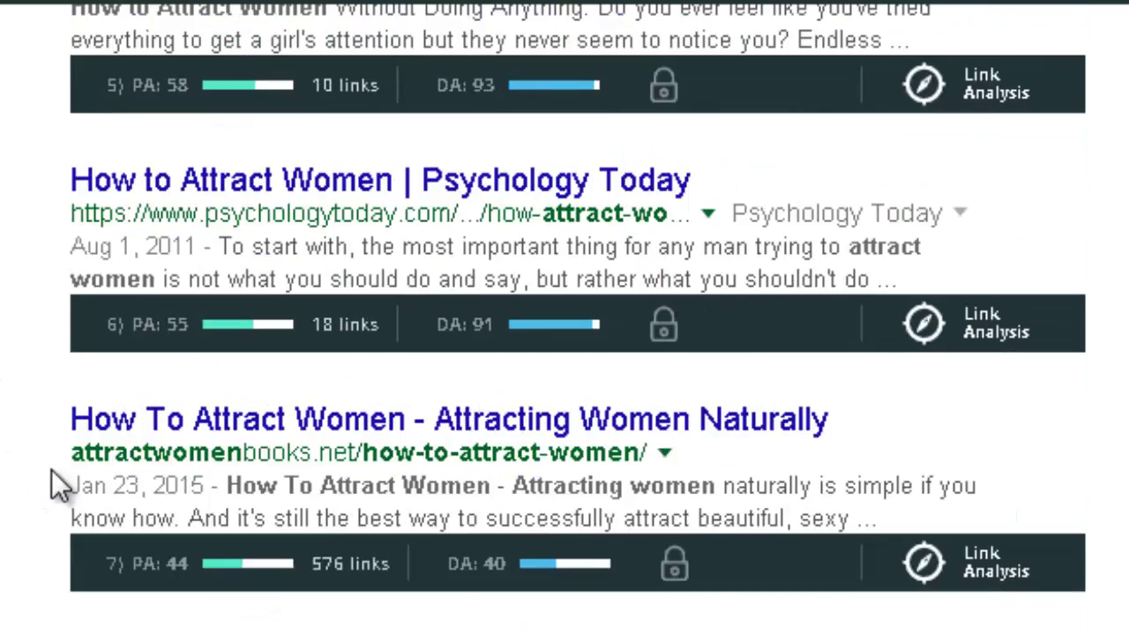
{"action": "scroll", "coordinate": [52, 486], "scroll_direction": "up", "scroll_amount": 4}
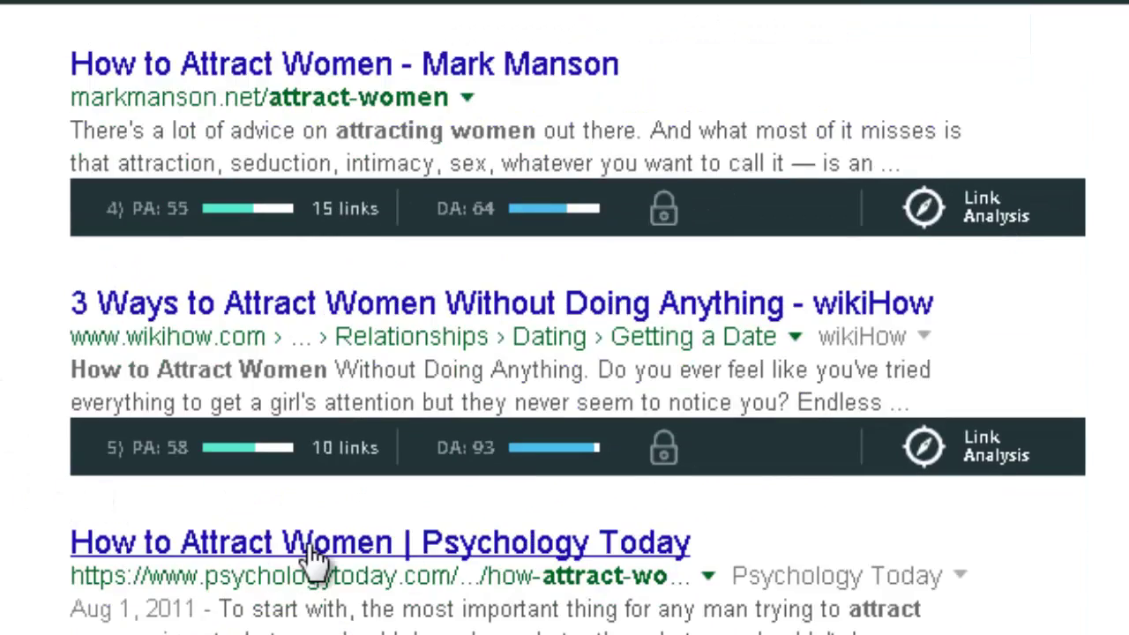
{"action": "scroll", "coordinate": [315, 550], "scroll_direction": "up", "scroll_amount": 4}
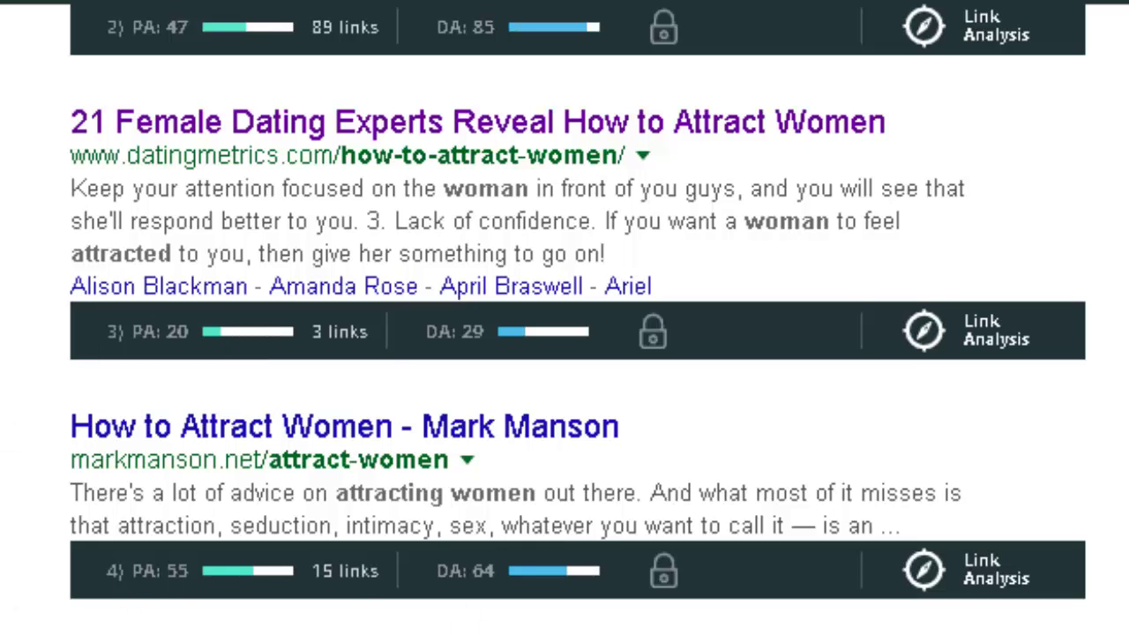
{"action": "scroll", "coordinate": [86, 494], "scroll_direction": "up", "scroll_amount": 2}
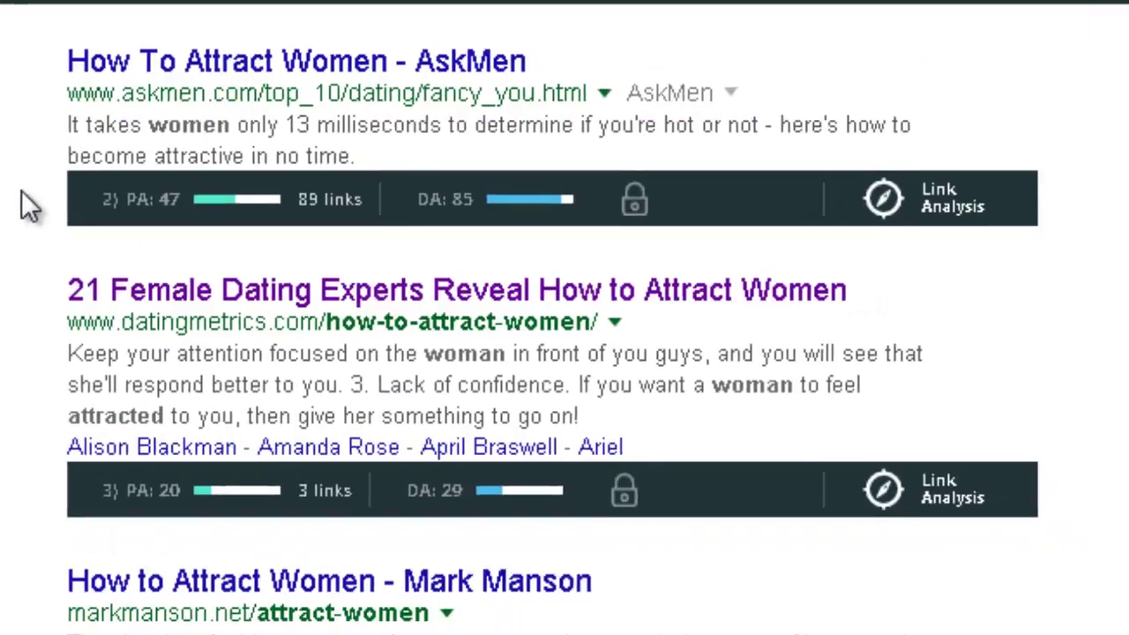
{"action": "scroll", "coordinate": [495, 291], "scroll_direction": "down", "scroll_amount": 4}
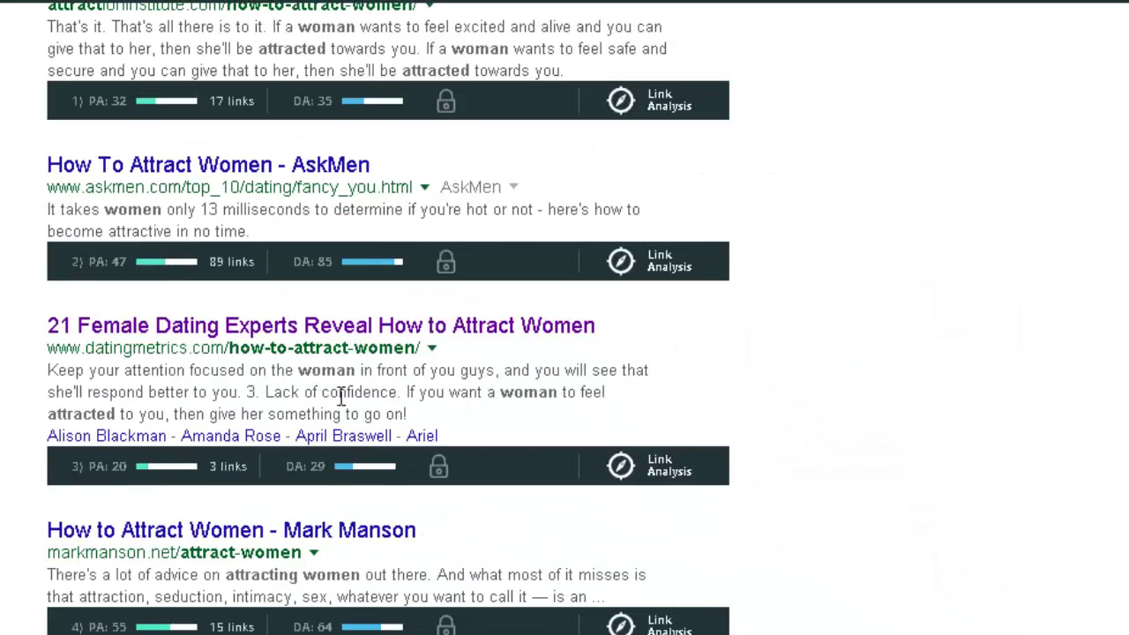
{"action": "scroll", "coordinate": [341, 396], "scroll_direction": "down", "scroll_amount": 1}
{"action": "scroll", "coordinate": [277, 373], "scroll_direction": "up", "scroll_amount": 3}
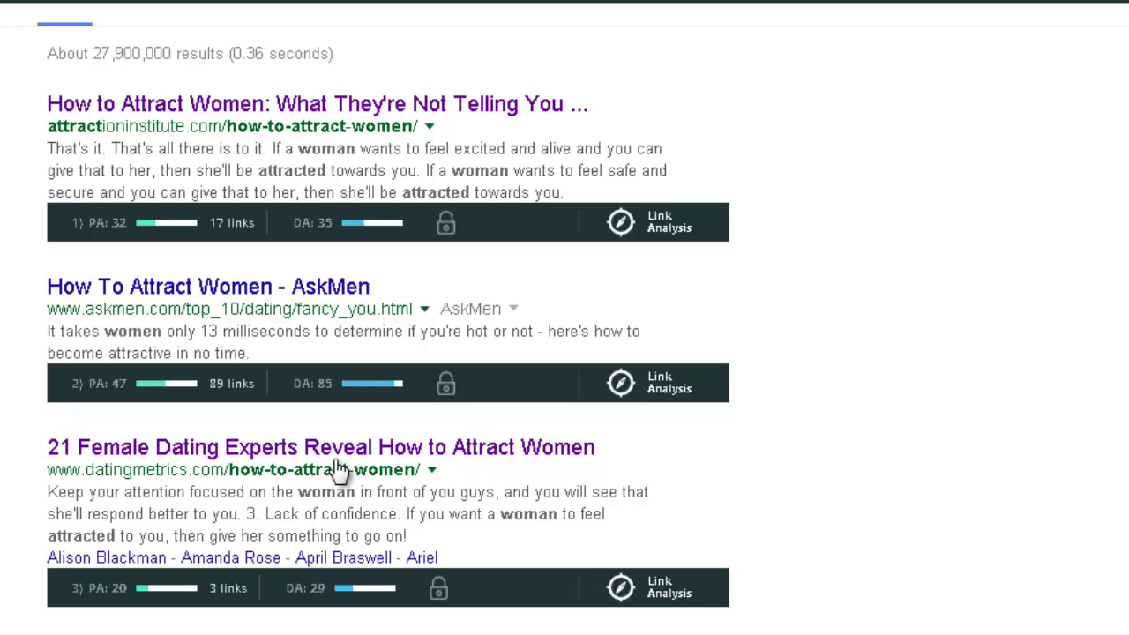
{"action": "scroll", "coordinate": [250, 446], "scroll_direction": "down", "scroll_amount": 10}
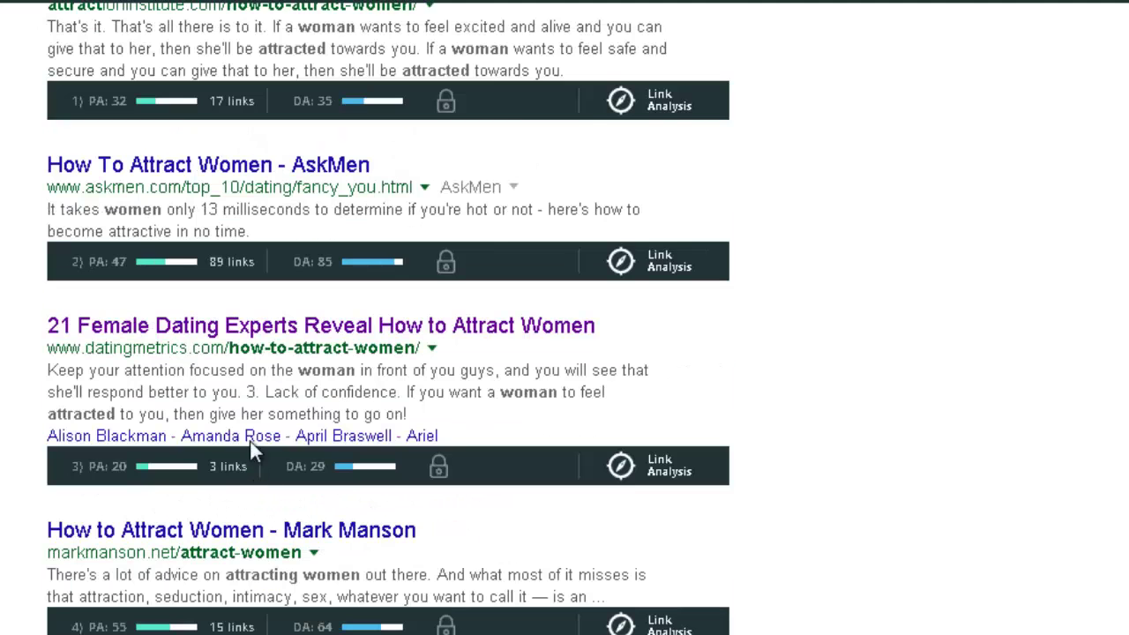
{"action": "scroll", "coordinate": [163, 421], "scroll_direction": "up", "scroll_amount": 6}
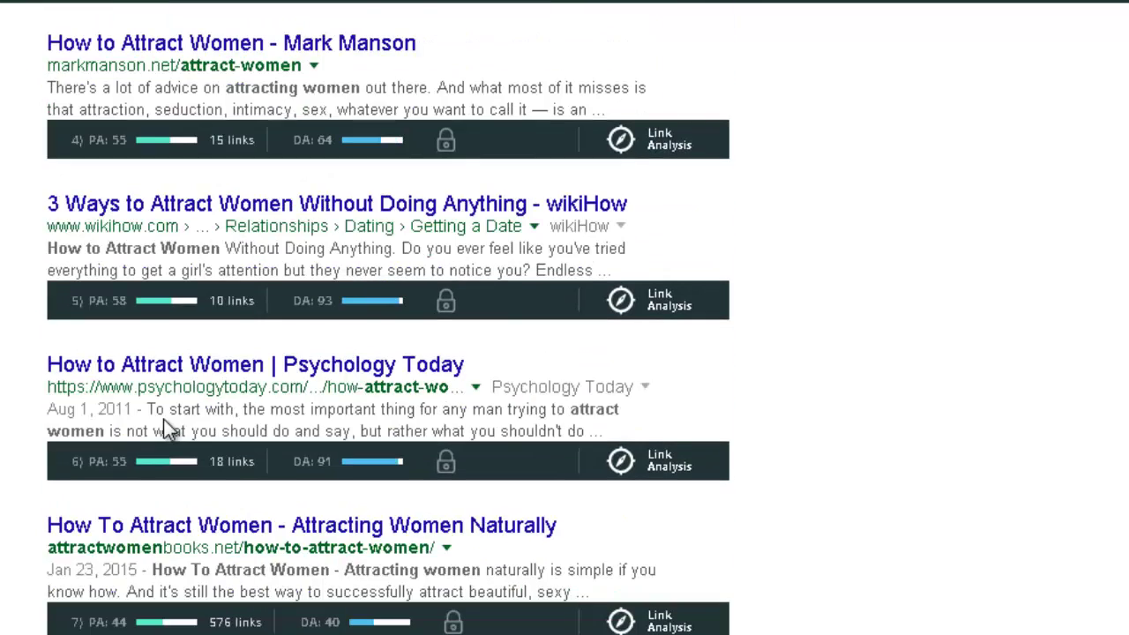
{"action": "scroll", "coordinate": [165, 421], "scroll_direction": "up", "scroll_amount": 1}
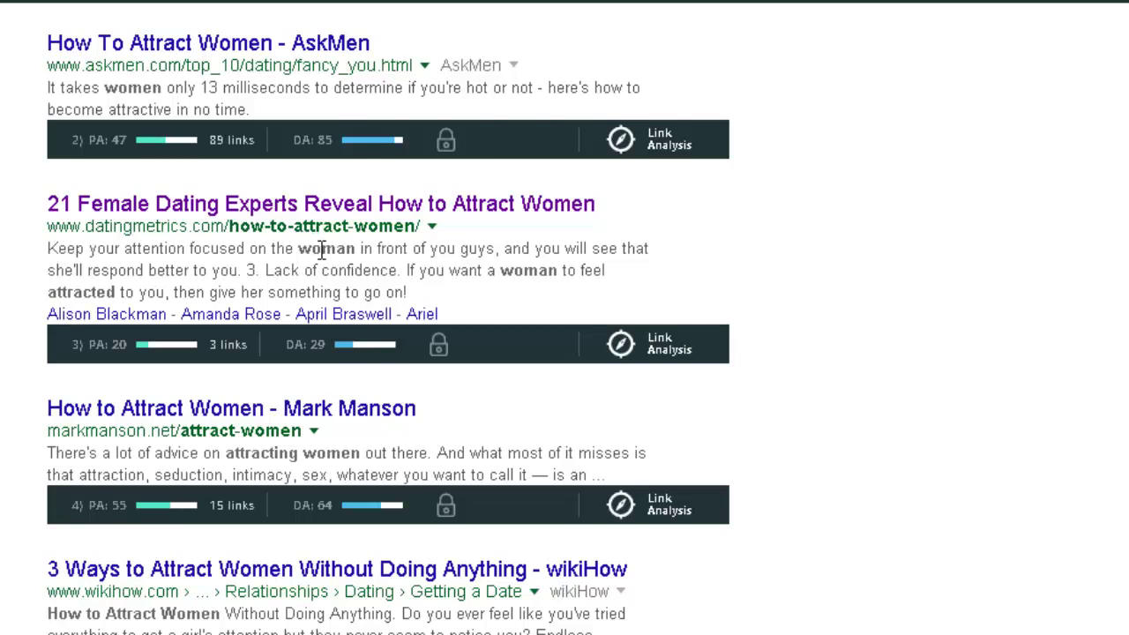
{"action": "scroll", "coordinate": [322, 252], "scroll_direction": "up", "scroll_amount": 2}
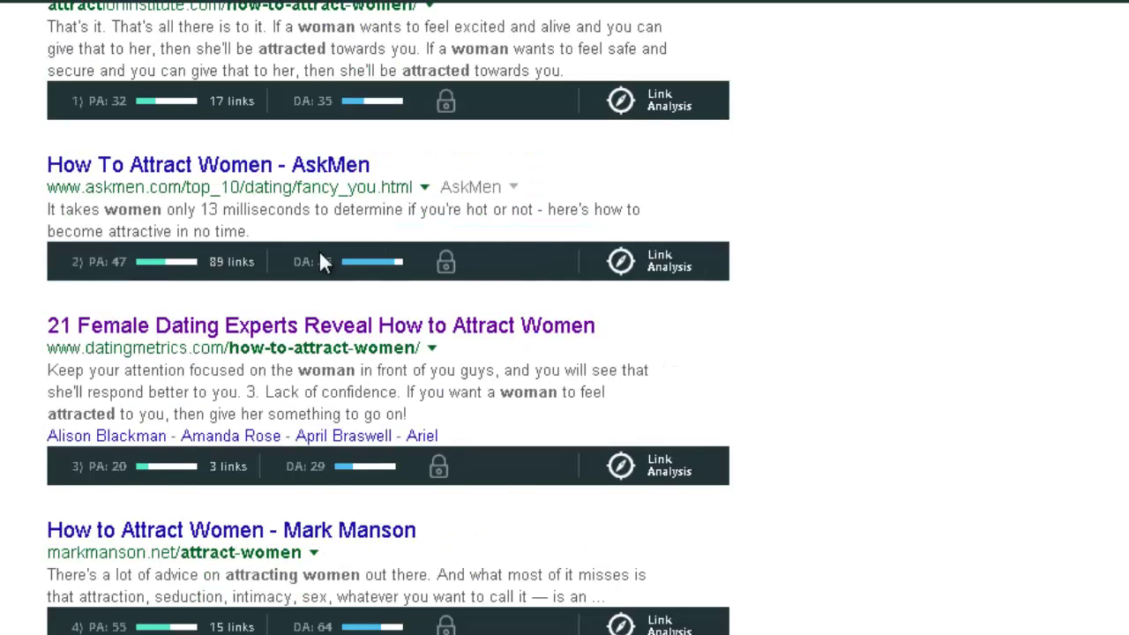
{"action": "scroll", "coordinate": [322, 256], "scroll_direction": "up", "scroll_amount": 4}
{"action": "scroll", "coordinate": [314, 194], "scroll_direction": "down", "scroll_amount": 6}
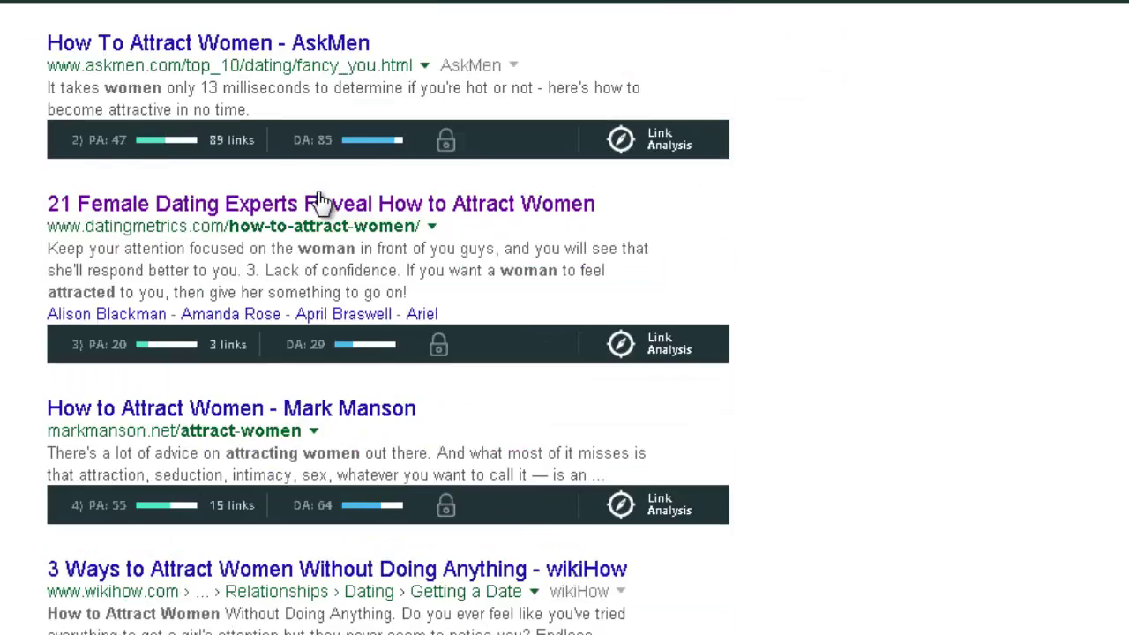
{"action": "scroll", "coordinate": [319, 202], "scroll_direction": "down", "scroll_amount": 12}
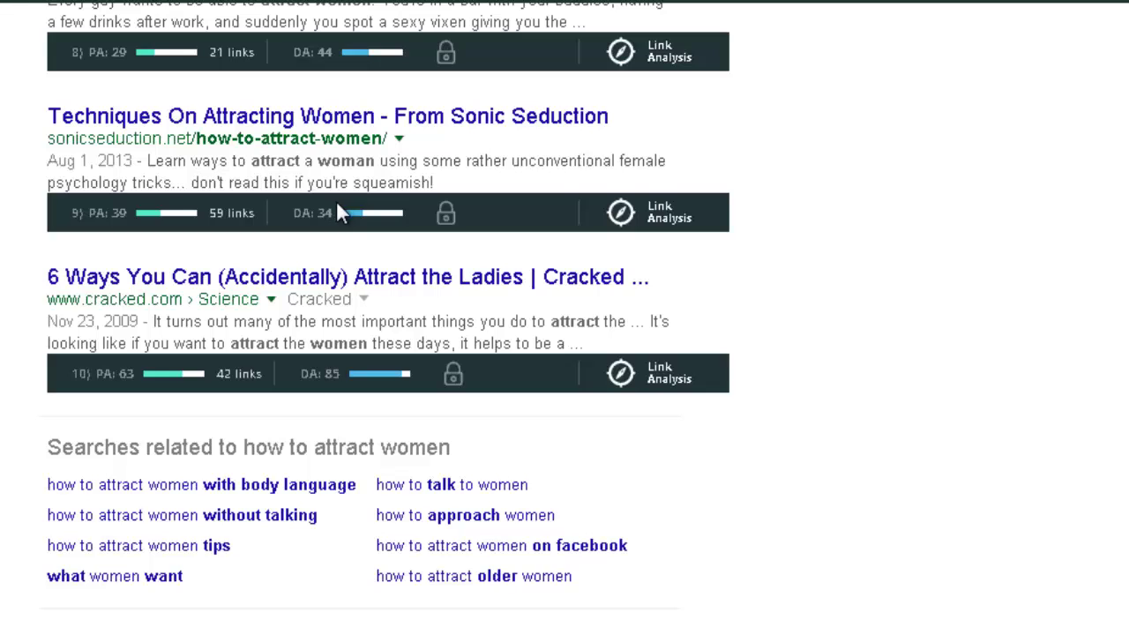
{"action": "scroll", "coordinate": [343, 216], "scroll_direction": "up", "scroll_amount": 3}
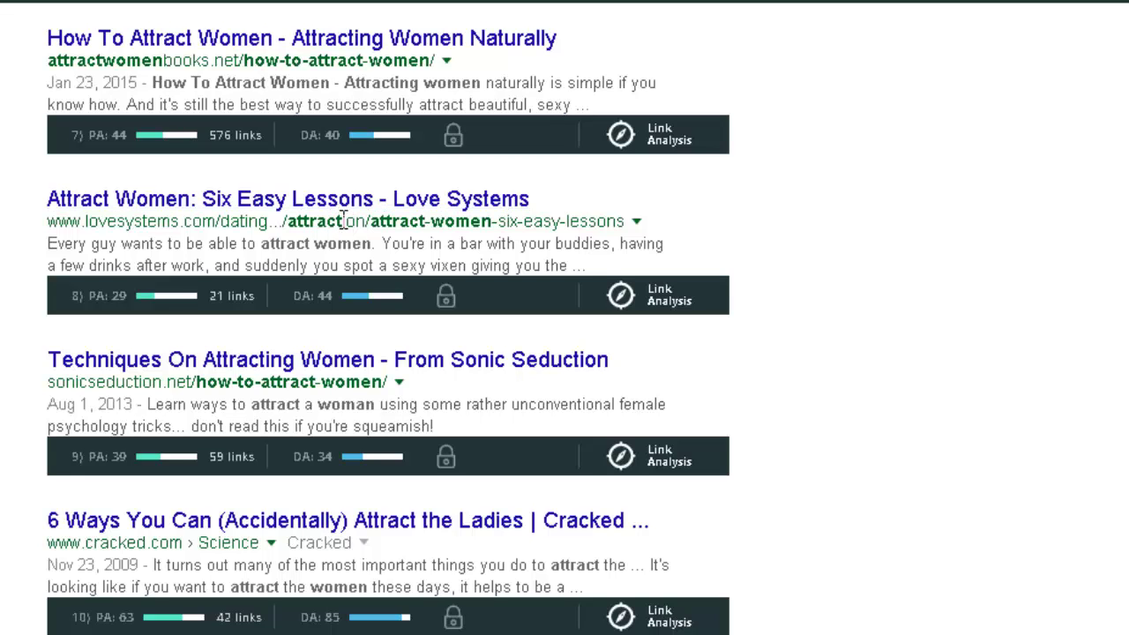
{"action": "scroll", "coordinate": [342, 220], "scroll_direction": "up", "scroll_amount": 3}
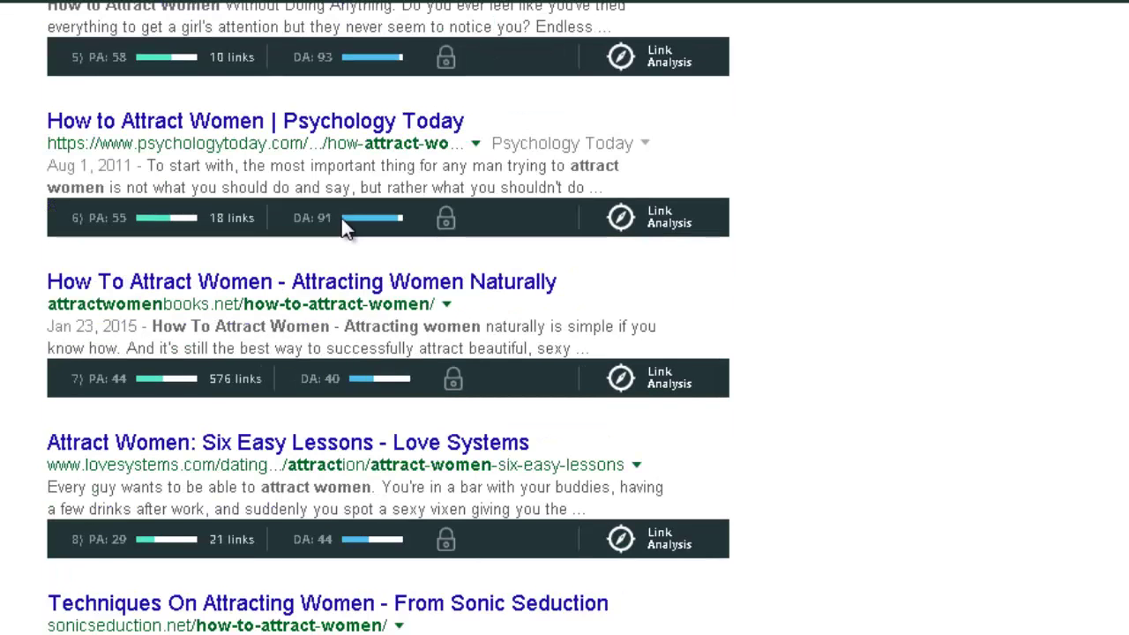
{"action": "scroll", "coordinate": [420, 259], "scroll_direction": "up", "scroll_amount": 5}
{"action": "scroll", "coordinate": [371, 280], "scroll_direction": "up", "scroll_amount": 6}
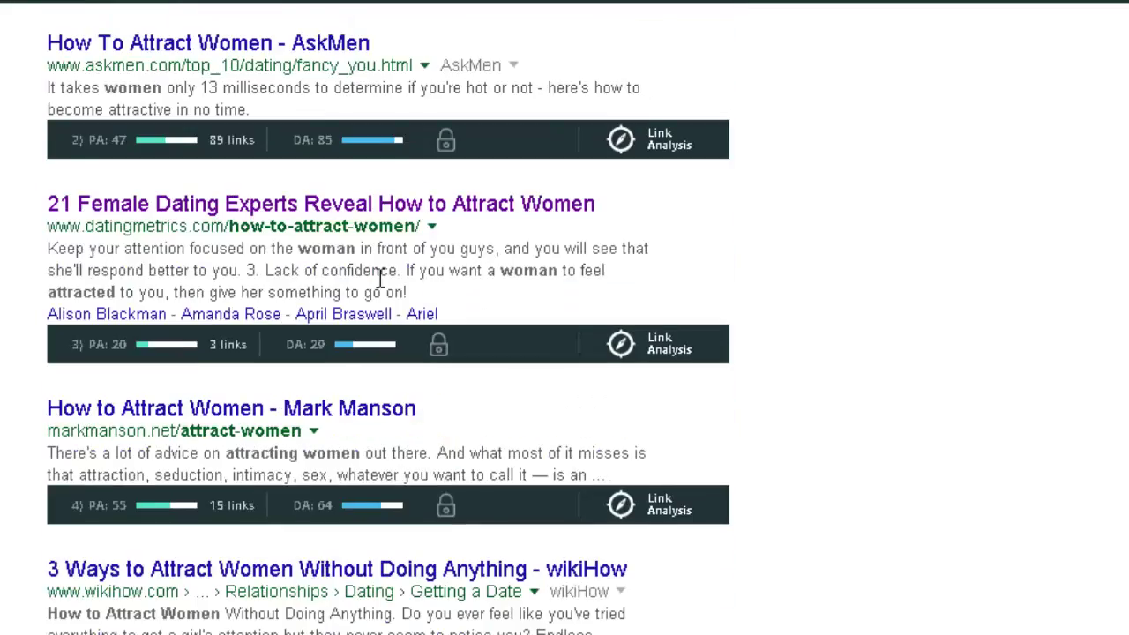
{"action": "scroll", "coordinate": [352, 260], "scroll_direction": "up", "scroll_amount": 2}
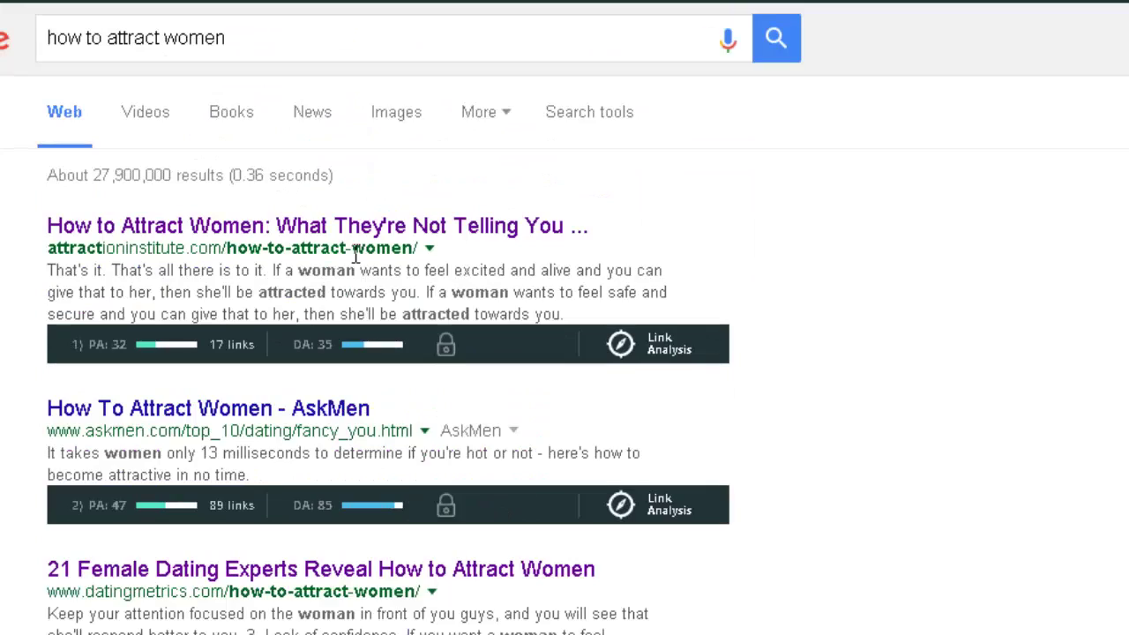
{"action": "scroll", "coordinate": [323, 118], "scroll_direction": "down", "scroll_amount": 8}
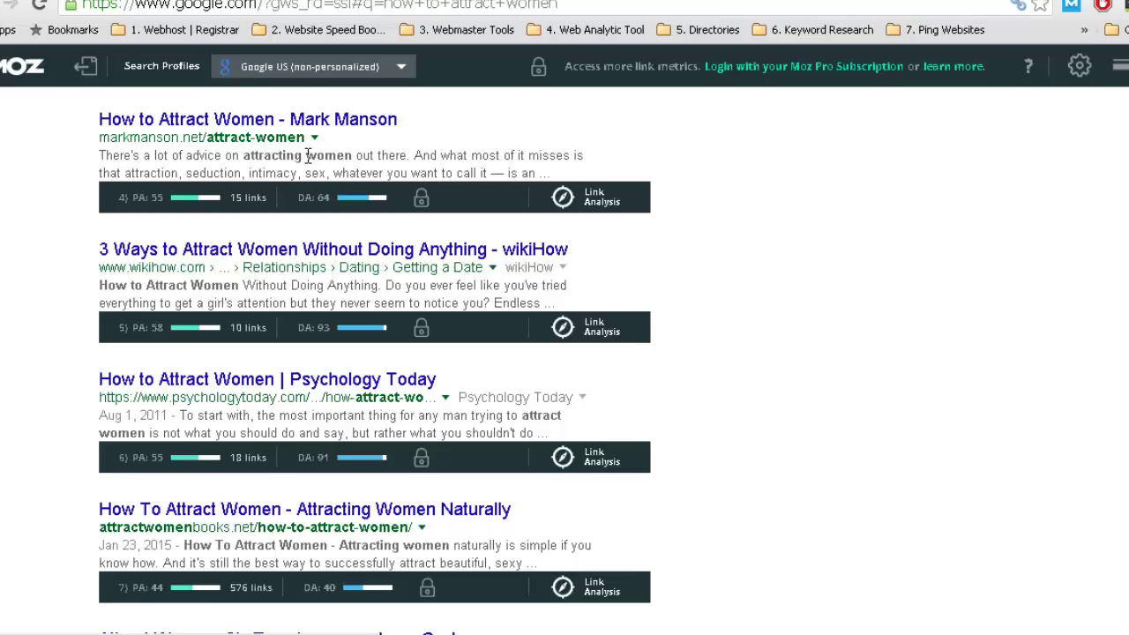
{"action": "scroll", "coordinate": [308, 156], "scroll_direction": "down", "scroll_amount": 5}
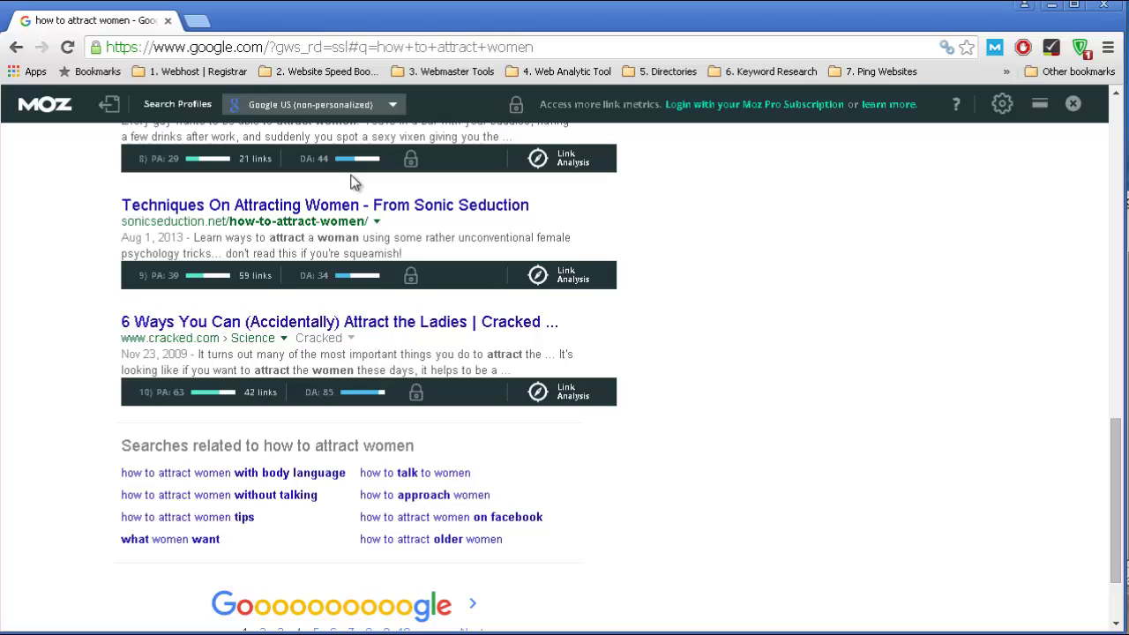
{"action": "scroll", "coordinate": [365, 207], "scroll_direction": "down", "scroll_amount": 2}
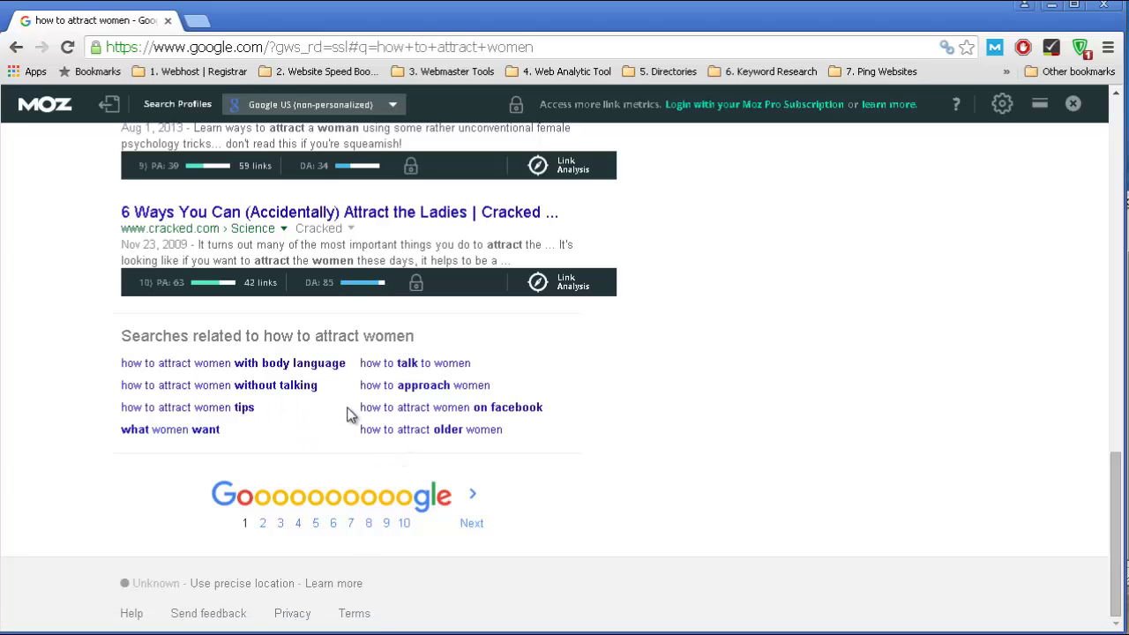
{"action": "left_click", "coordinate": [509, 409]}
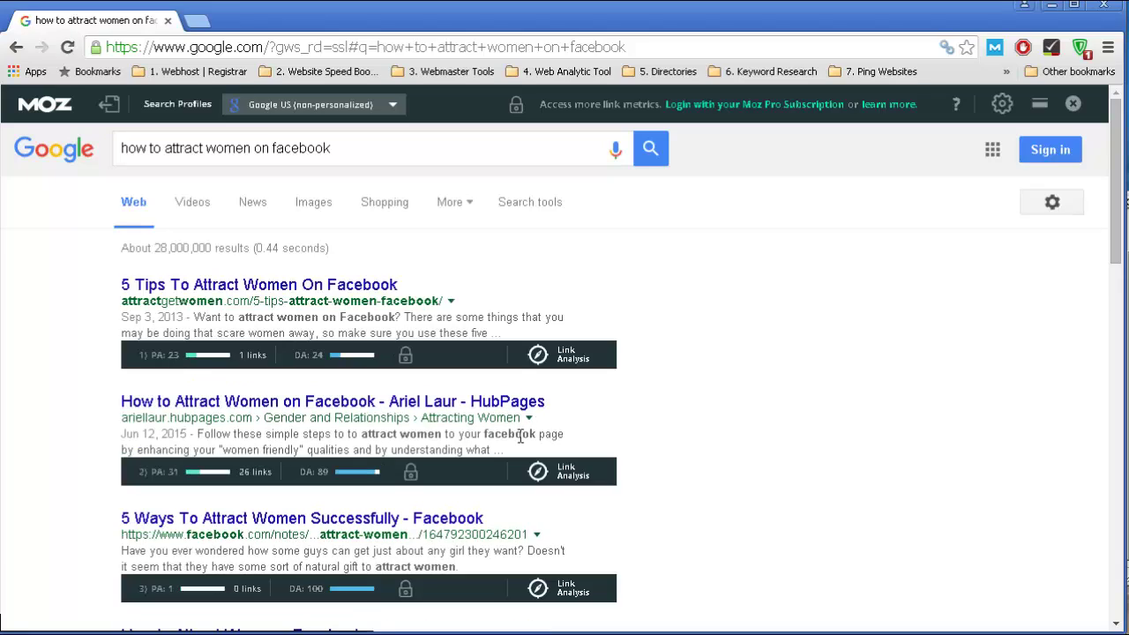
{"action": "scroll", "coordinate": [519, 339], "scroll_direction": "down", "scroll_amount": 1}
{"action": "scroll", "coordinate": [519, 334], "scroll_direction": "down", "scroll_amount": 10}
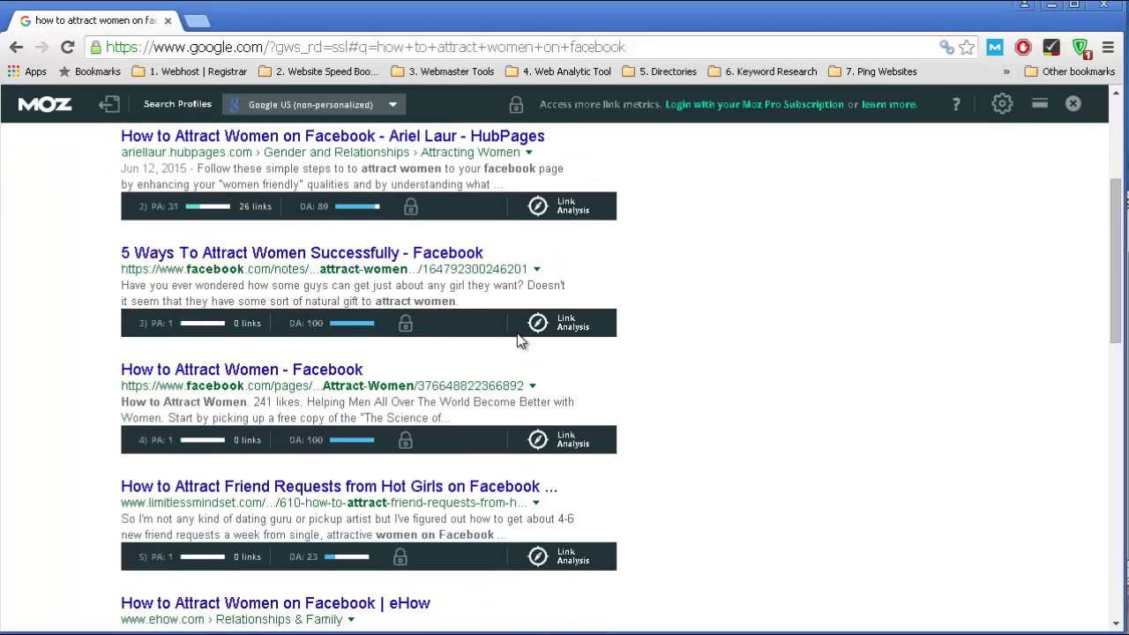
{"action": "scroll", "coordinate": [517, 332], "scroll_direction": "up", "scroll_amount": 12}
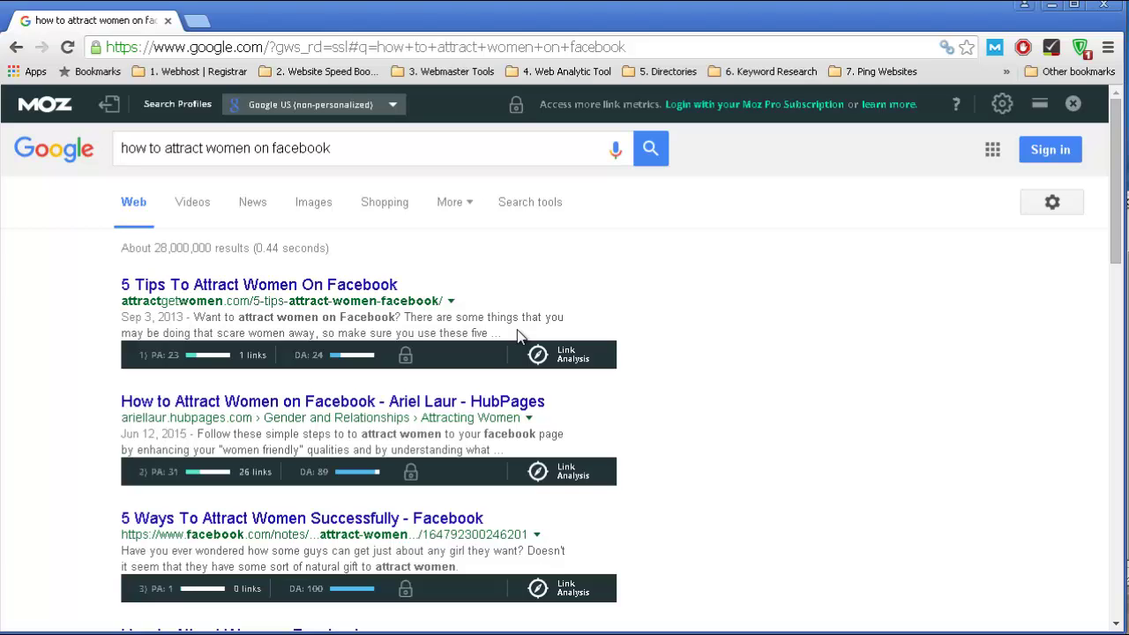
{"action": "scroll", "coordinate": [276, 542], "scroll_direction": "down", "scroll_amount": 1}
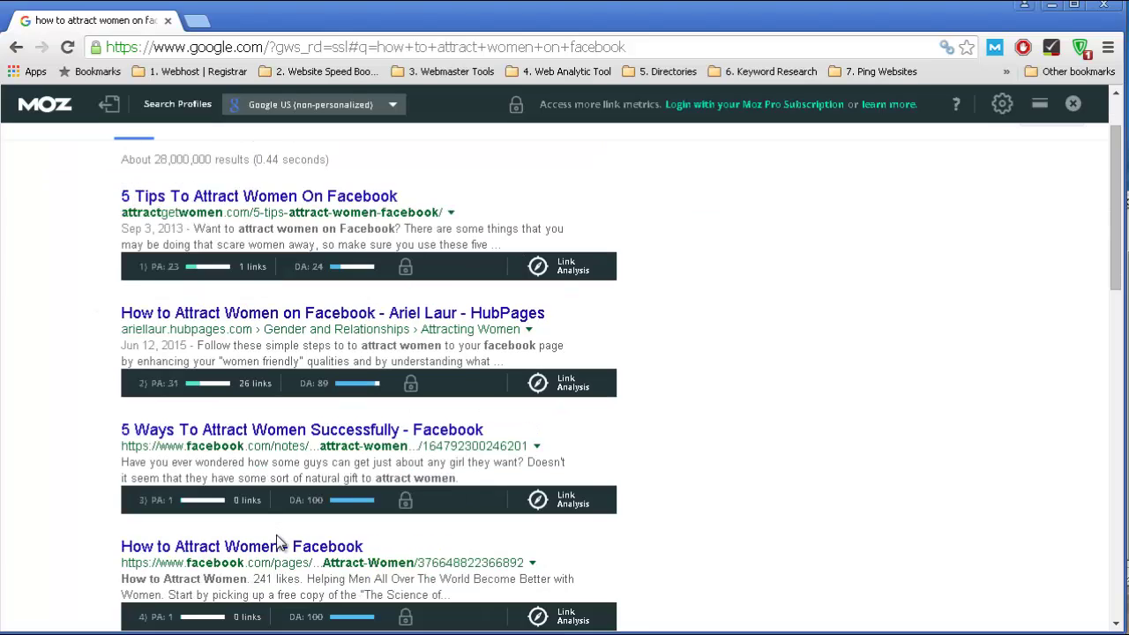
{"action": "scroll", "coordinate": [272, 521], "scroll_direction": "up", "scroll_amount": 1}
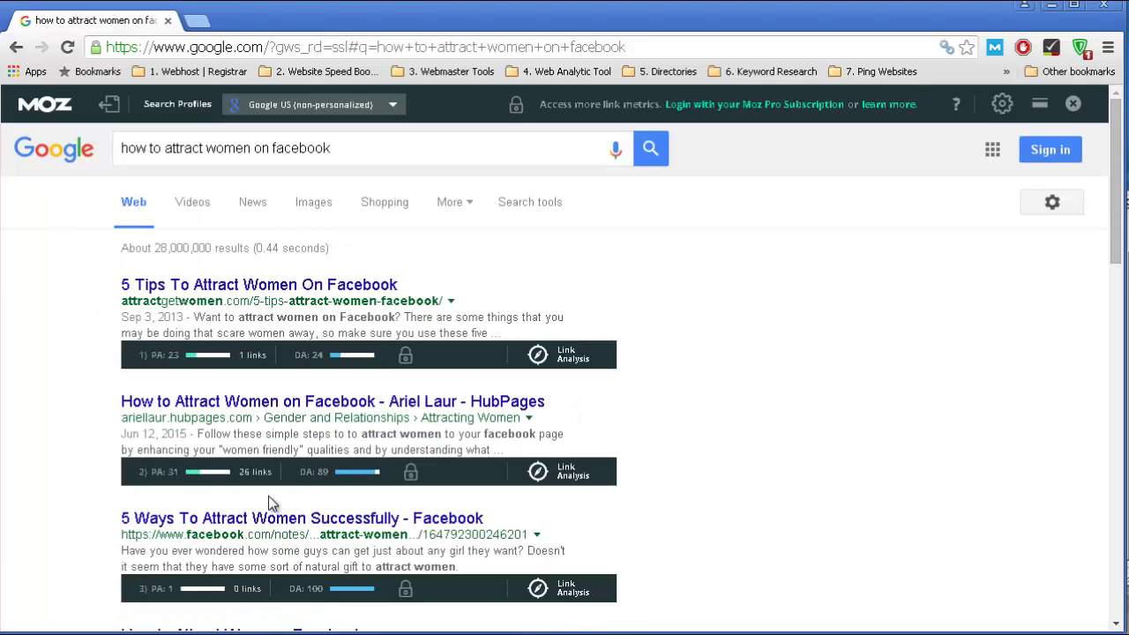
{"action": "triple_click", "coordinate": [350, 149]}
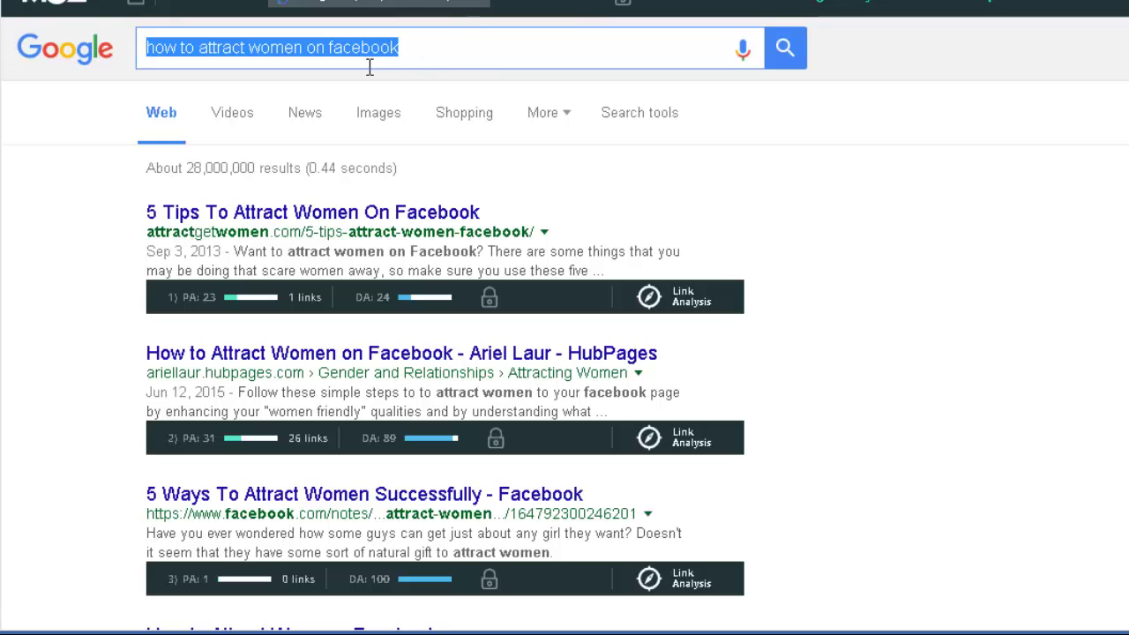
{"action": "scroll", "coordinate": [383, 115], "scroll_direction": "down", "scroll_amount": 1}
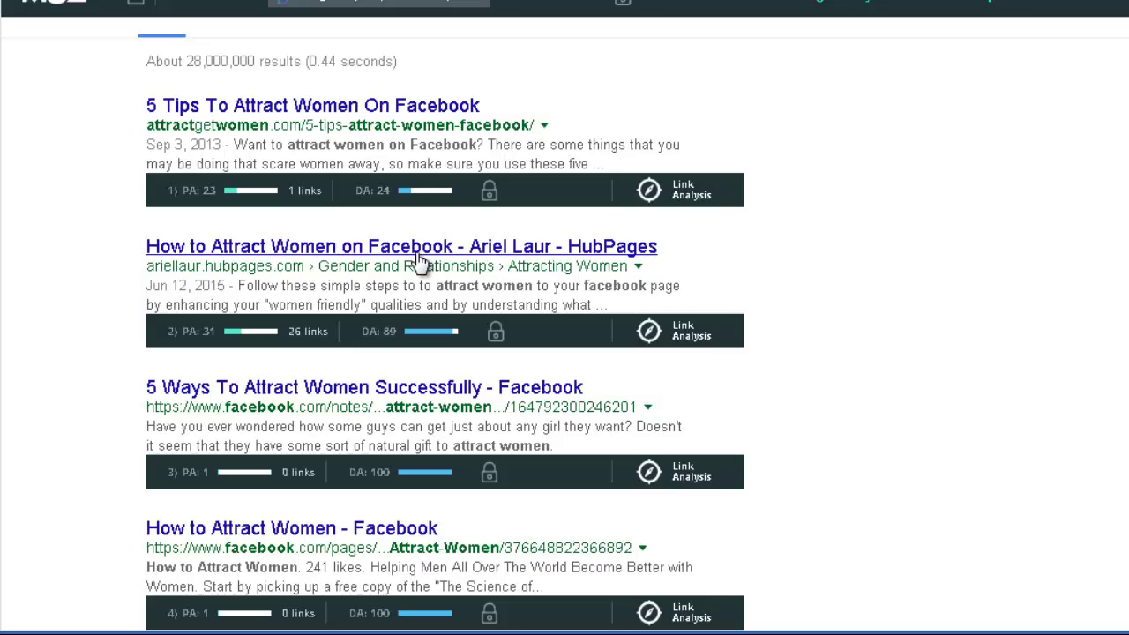
{"action": "scroll", "coordinate": [216, 314], "scroll_direction": "down", "scroll_amount": 3}
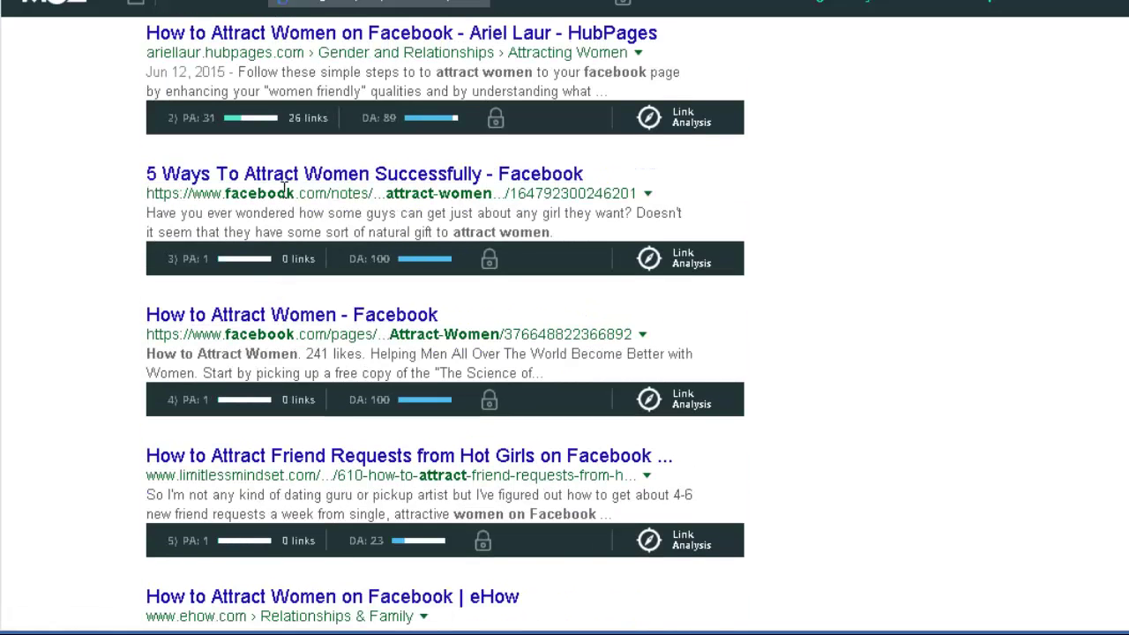
{"action": "scroll", "coordinate": [333, 221], "scroll_direction": "down", "scroll_amount": 1}
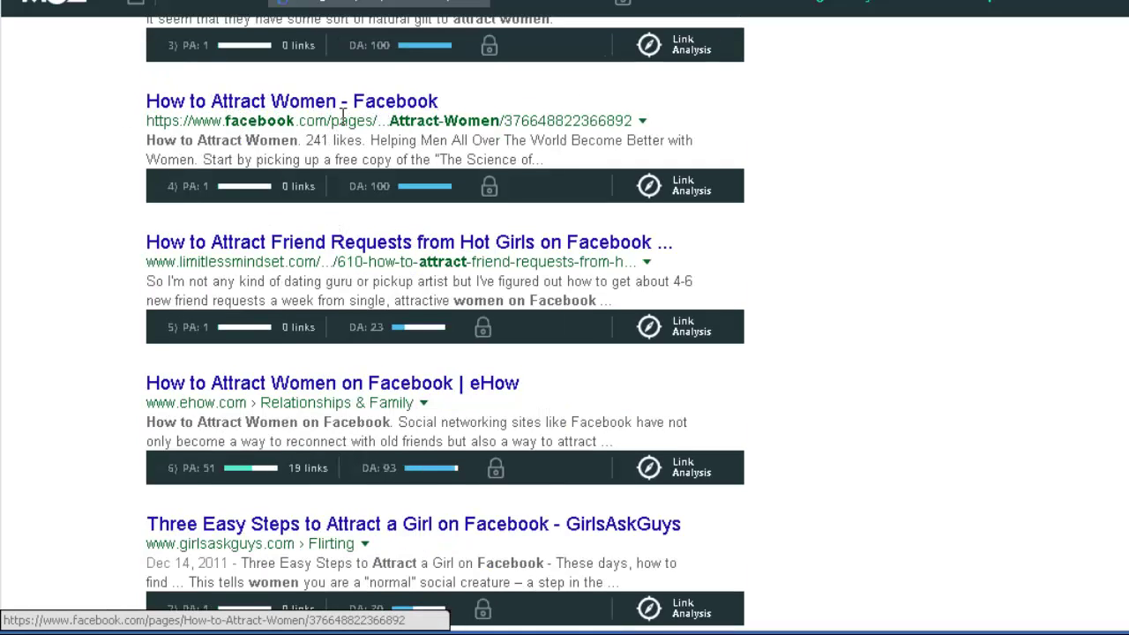
{"action": "scroll", "coordinate": [300, 196], "scroll_direction": "down", "scroll_amount": 2}
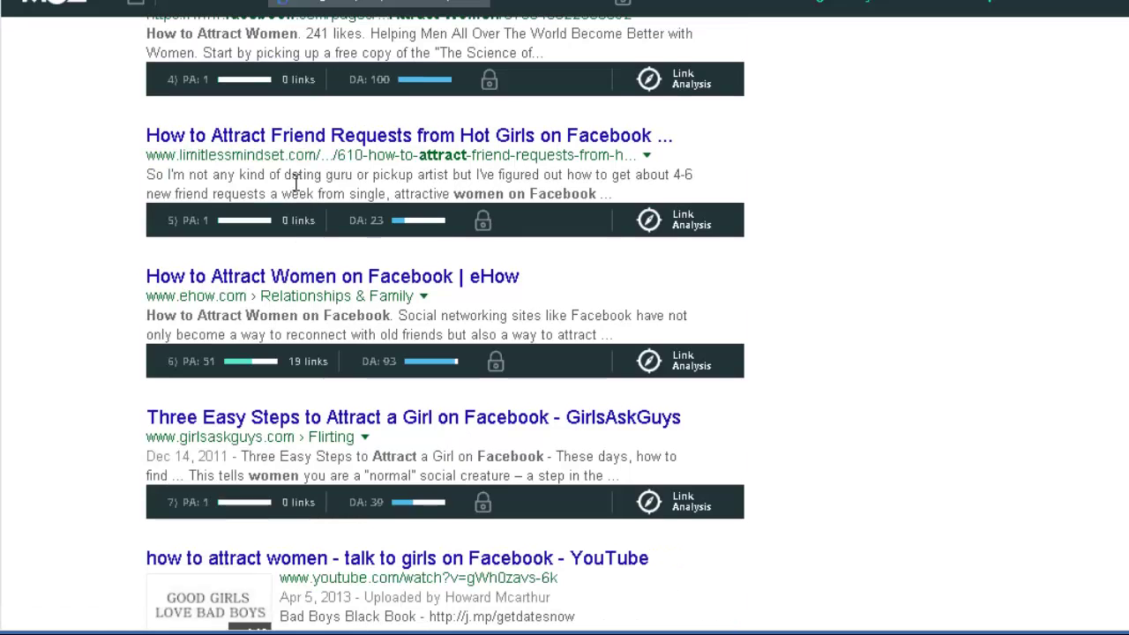
{"action": "scroll", "coordinate": [291, 185], "scroll_direction": "down", "scroll_amount": 4}
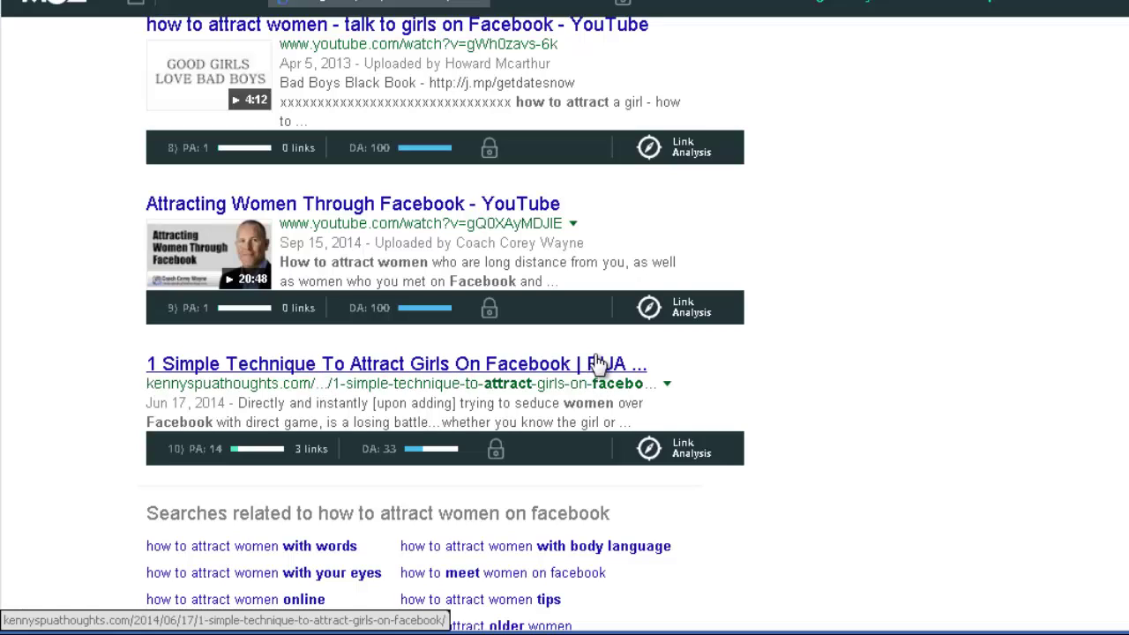
{"action": "scroll", "coordinate": [477, 384], "scroll_direction": "up", "scroll_amount": 2}
{"action": "scroll", "coordinate": [475, 386], "scroll_direction": "up", "scroll_amount": 3}
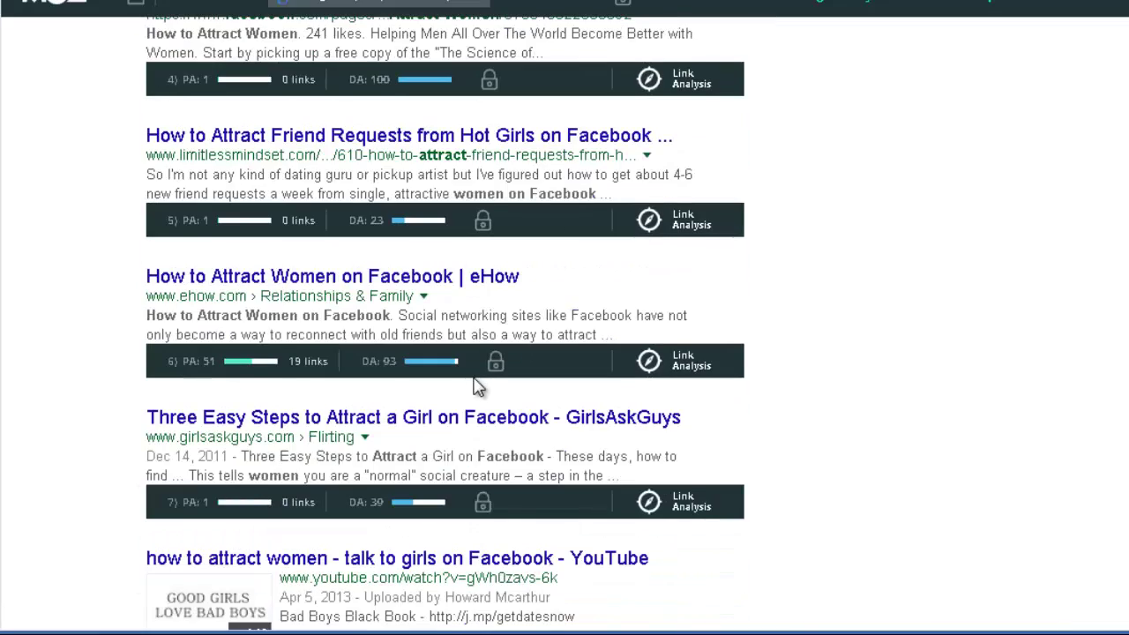
{"action": "scroll", "coordinate": [477, 386], "scroll_direction": "up", "scroll_amount": 1}
{"action": "scroll", "coordinate": [477, 386], "scroll_direction": "up", "scroll_amount": 5}
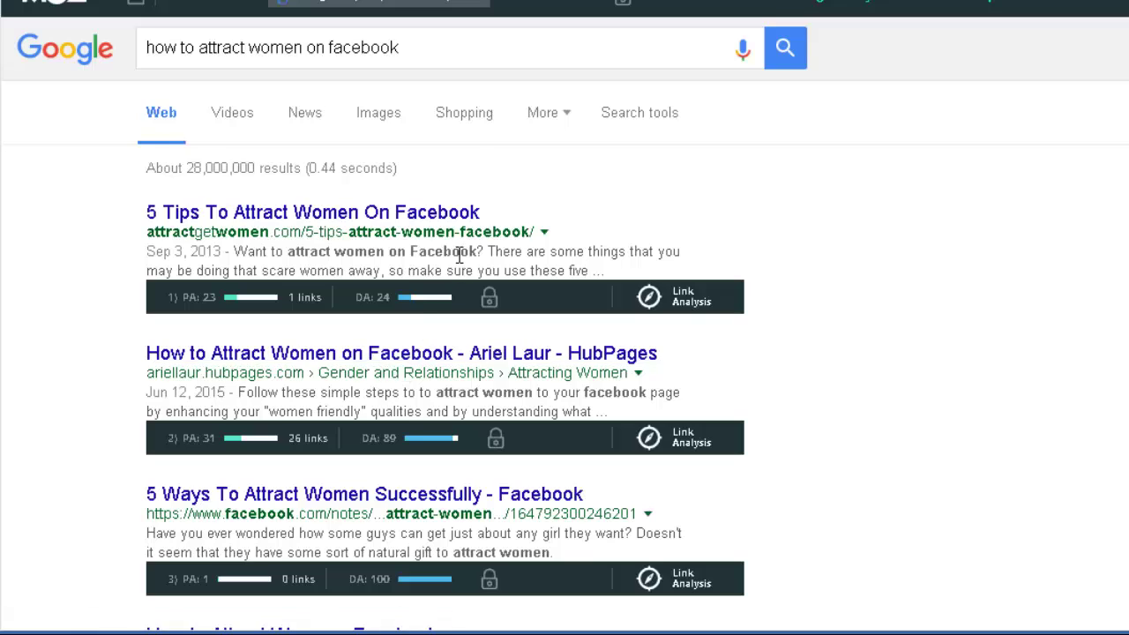
{"action": "scroll", "coordinate": [458, 256], "scroll_direction": "down", "scroll_amount": 1}
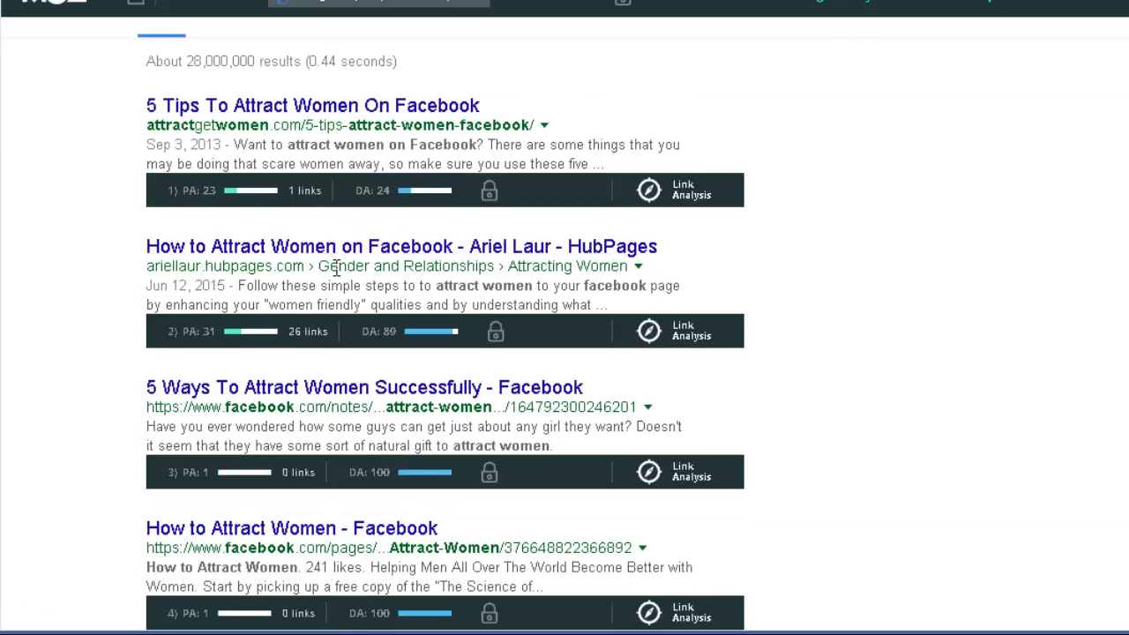
{"action": "scroll", "coordinate": [336, 268], "scroll_direction": "up", "scroll_amount": 1}
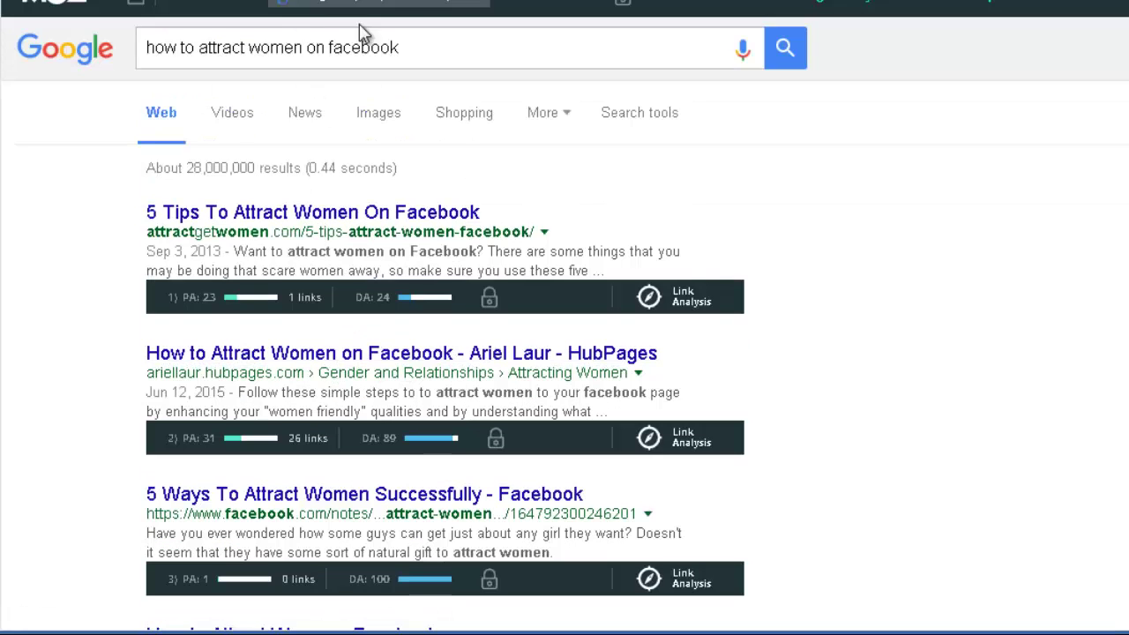
{"action": "left_click_drag", "start_coordinate": [433, 39], "coordinate": [164, 81]}
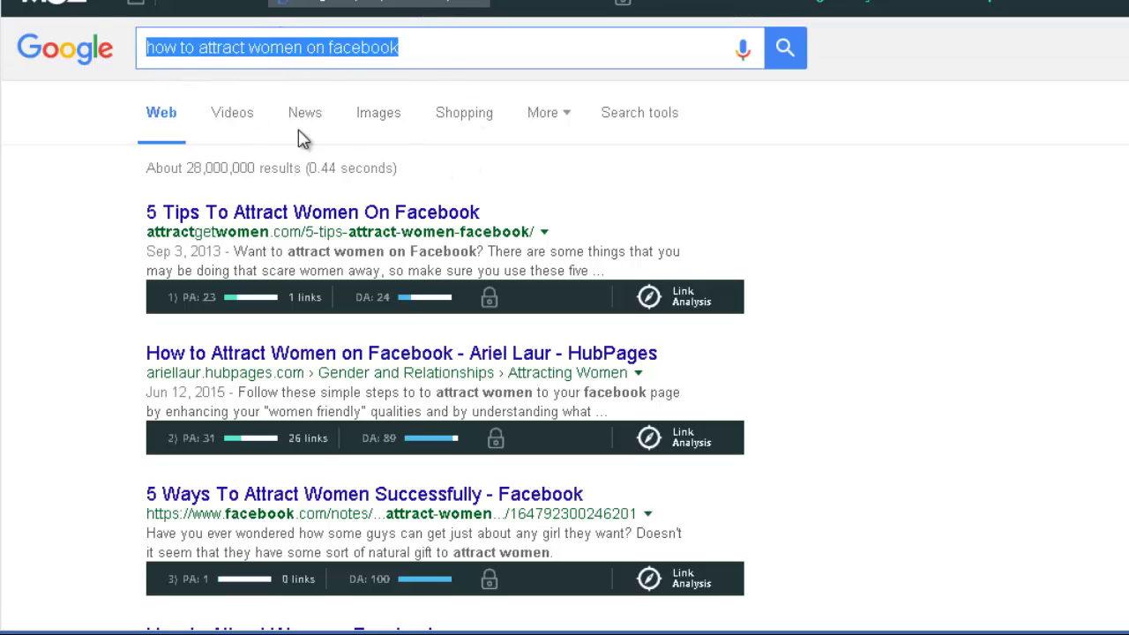
{"action": "scroll", "coordinate": [318, 214], "scroll_direction": "down", "scroll_amount": 2}
{"action": "scroll", "coordinate": [300, 216], "scroll_direction": "up", "scroll_amount": 2}
{"action": "left_click", "coordinate": [458, 50]}
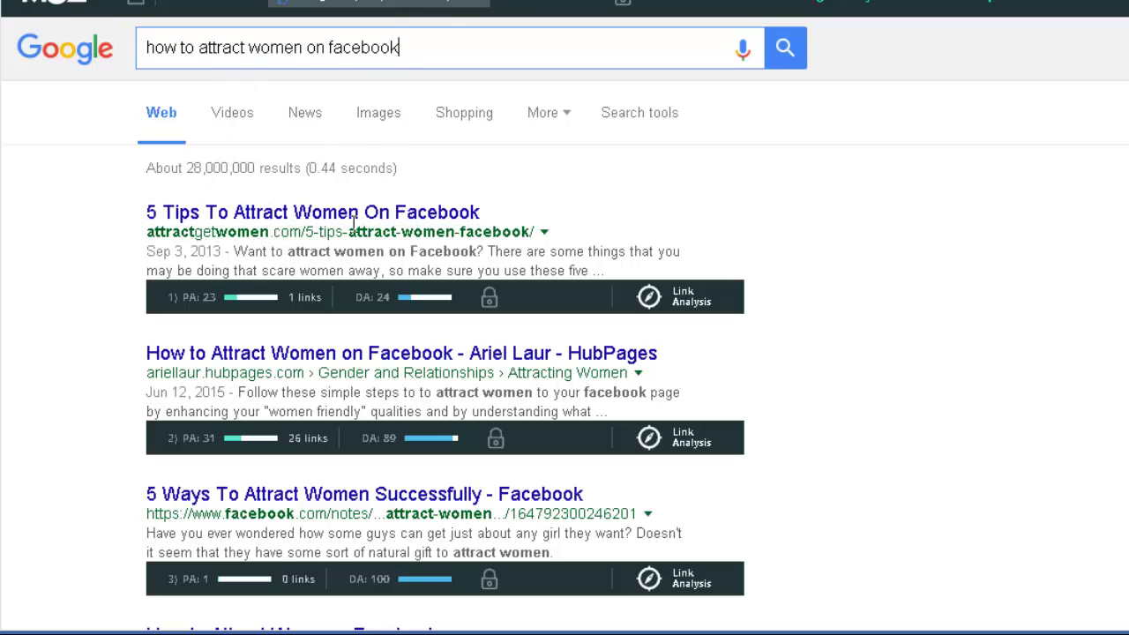
{"action": "scroll", "coordinate": [248, 246], "scroll_direction": "down", "scroll_amount": 1}
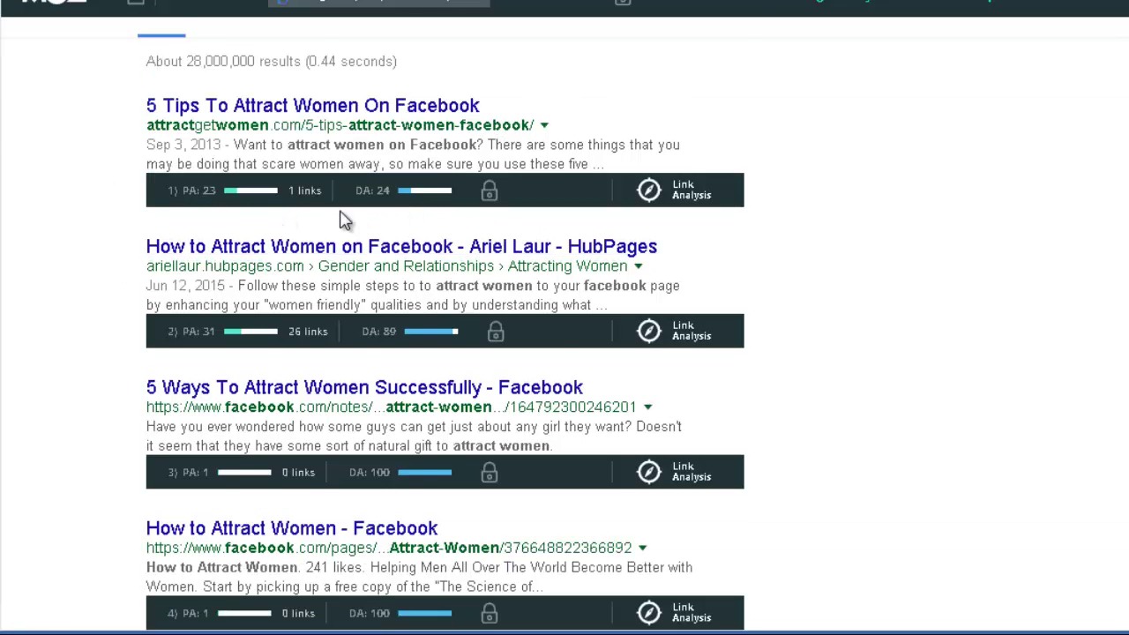
{"action": "scroll", "coordinate": [317, 182], "scroll_direction": "up", "scroll_amount": 1}
{"action": "scroll", "coordinate": [305, 285], "scroll_direction": "down", "scroll_amount": 3}
{"action": "scroll", "coordinate": [303, 288], "scroll_direction": "down", "scroll_amount": 2}
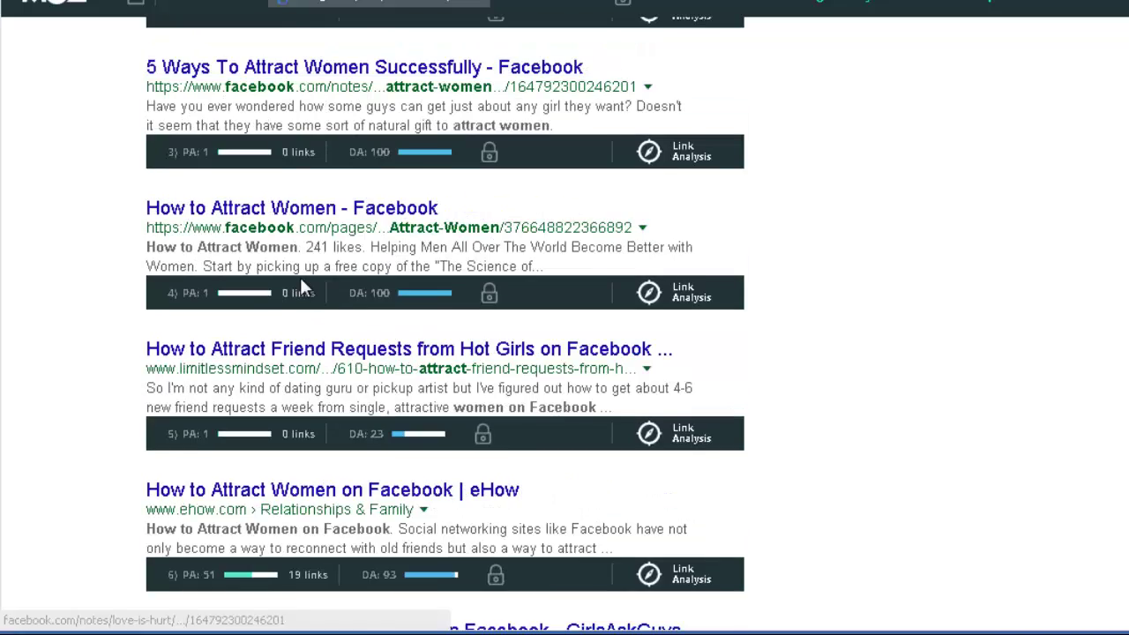
{"action": "scroll", "coordinate": [300, 264], "scroll_direction": "up", "scroll_amount": 5}
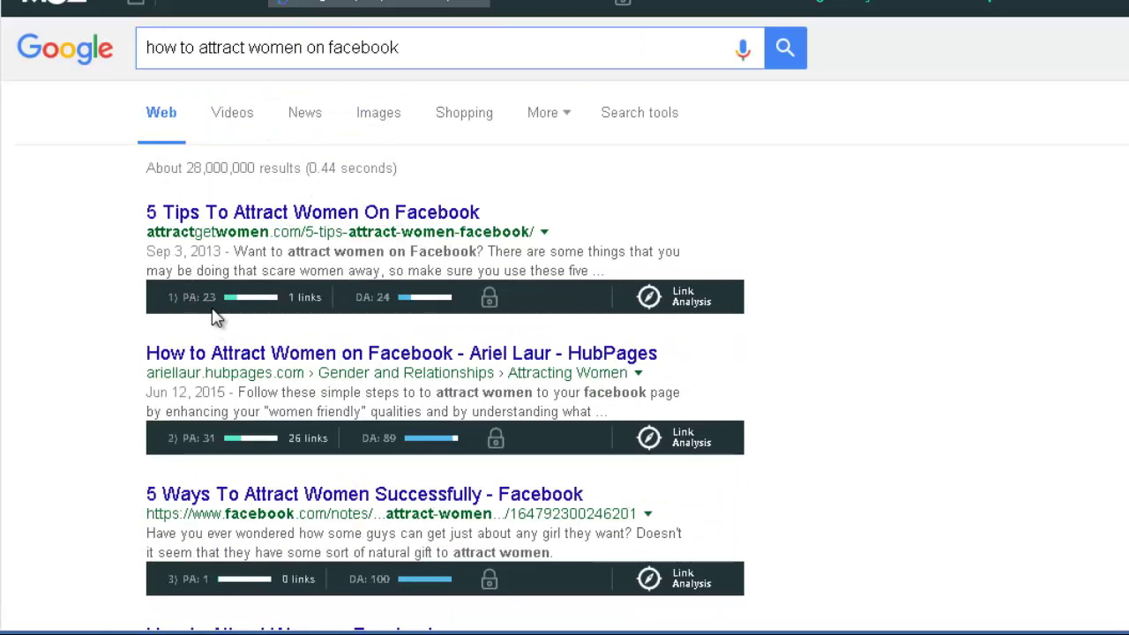
{"action": "scroll", "coordinate": [214, 322], "scroll_direction": "down", "scroll_amount": 1}
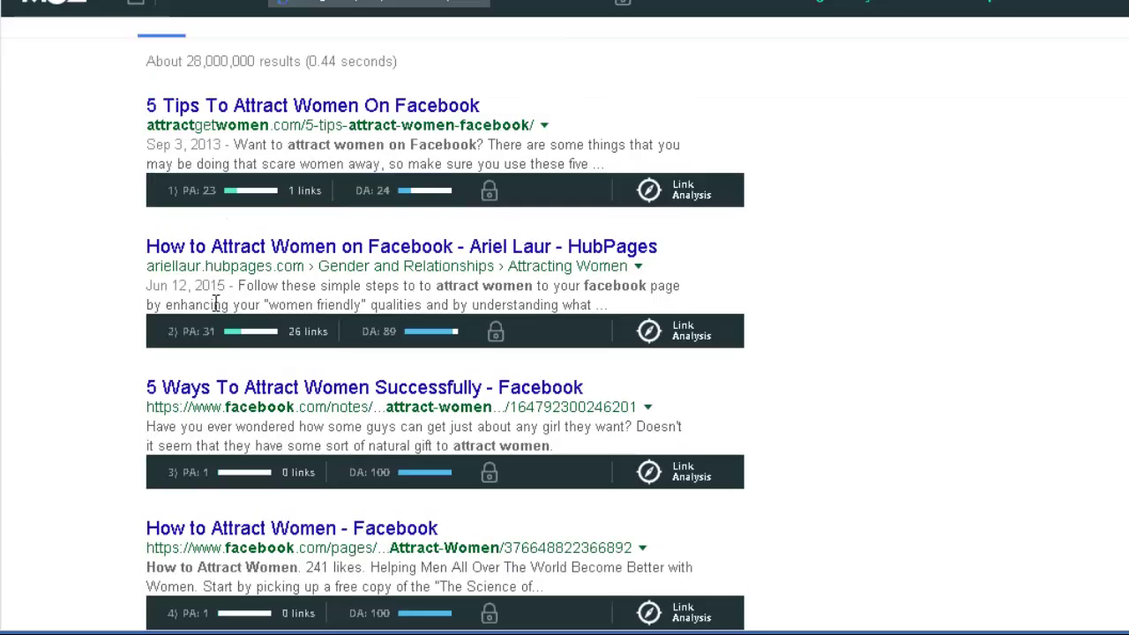
{"action": "scroll", "coordinate": [207, 365], "scroll_direction": "down", "scroll_amount": 1}
{"action": "double_click", "coordinate": [206, 365]}
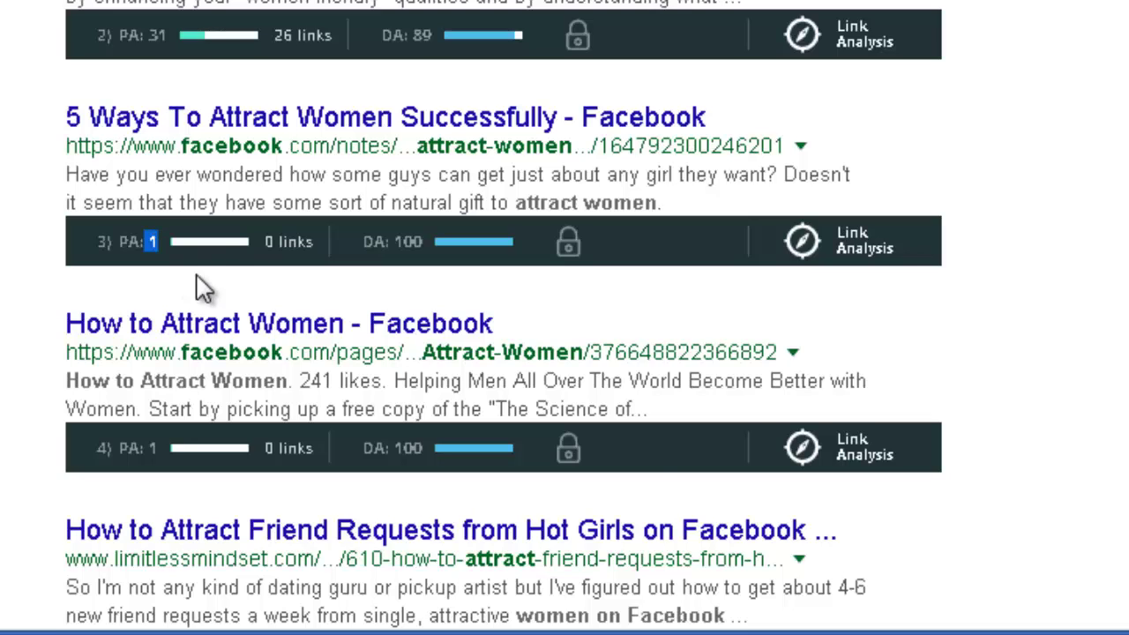
{"action": "scroll", "coordinate": [187, 264], "scroll_direction": "down", "scroll_amount": 1}
{"action": "scroll", "coordinate": [187, 265], "scroll_direction": "down", "scroll_amount": 3}
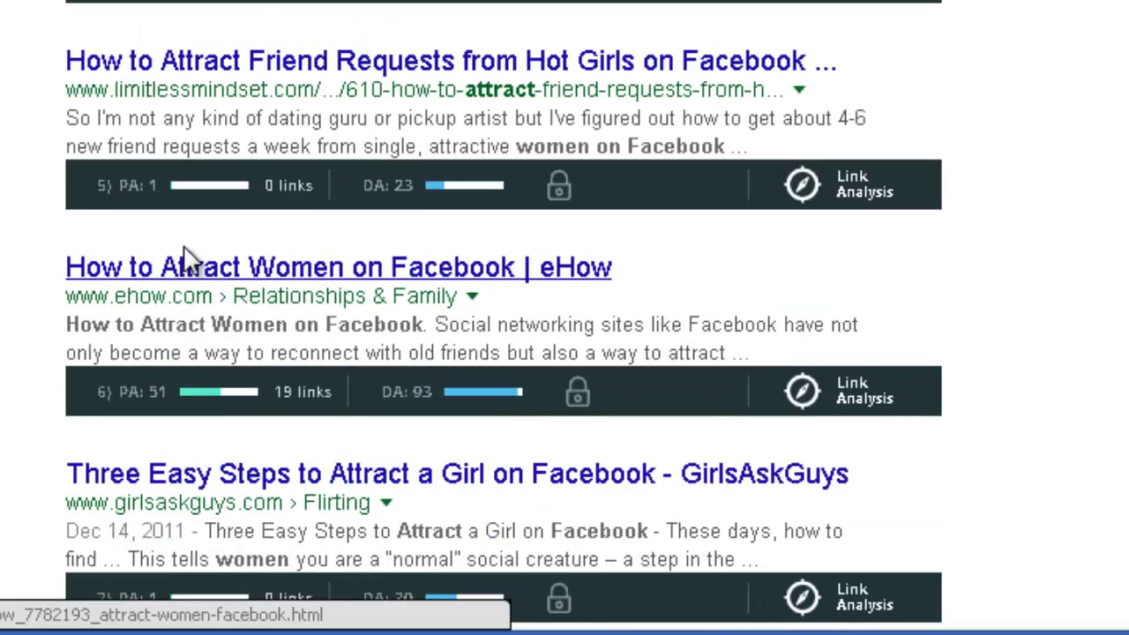
{"action": "scroll", "coordinate": [158, 159], "scroll_direction": "down", "scroll_amount": 3}
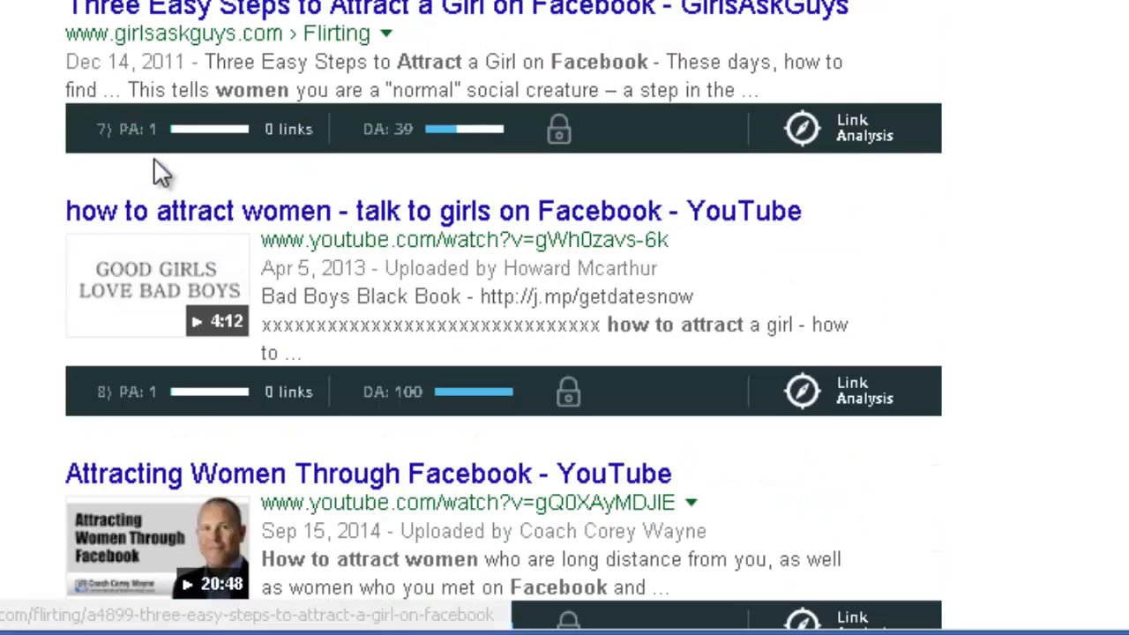
{"action": "scroll", "coordinate": [159, 174], "scroll_direction": "down", "scroll_amount": 4}
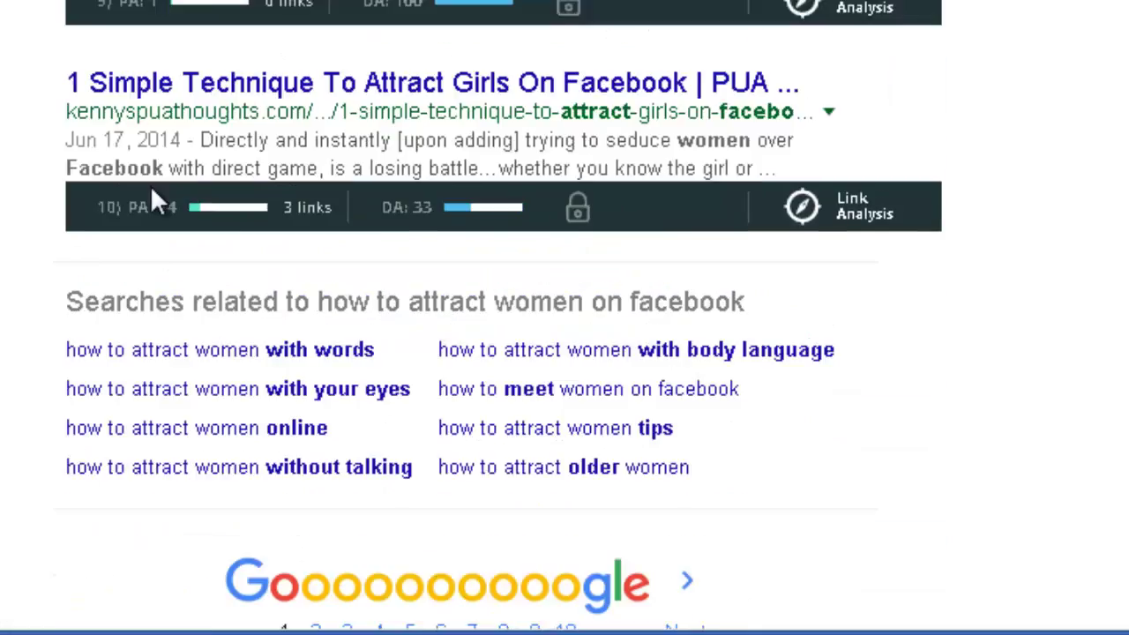
{"action": "scroll", "coordinate": [158, 181], "scroll_direction": "up", "scroll_amount": 2}
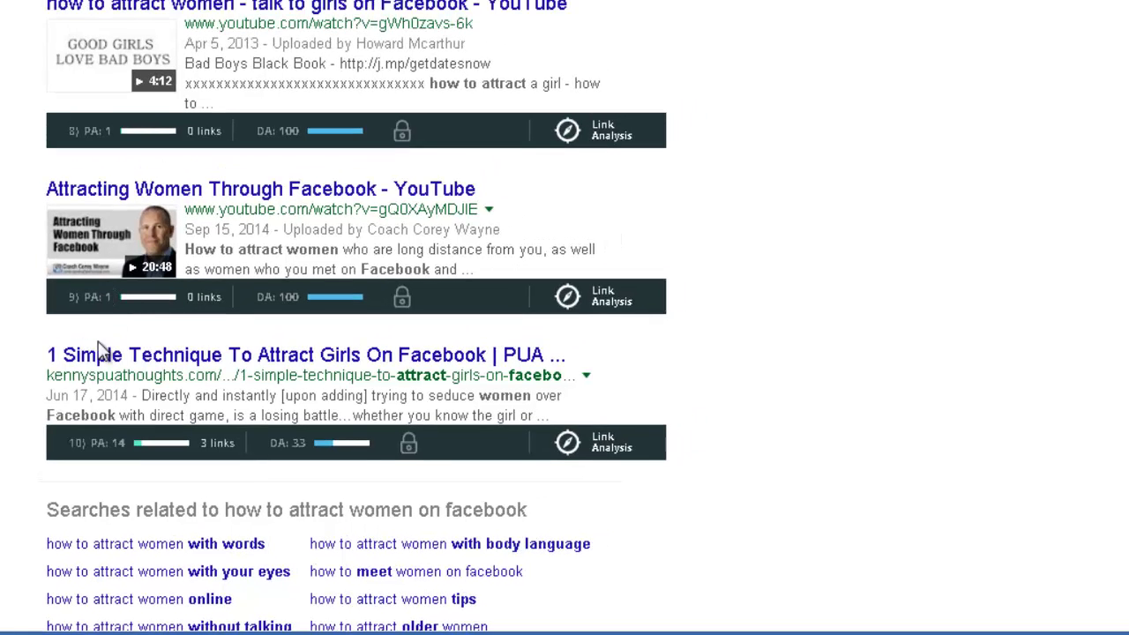
{"action": "double_click", "coordinate": [117, 442]}
{"action": "scroll", "coordinate": [101, 326], "scroll_direction": "up", "scroll_amount": 1}
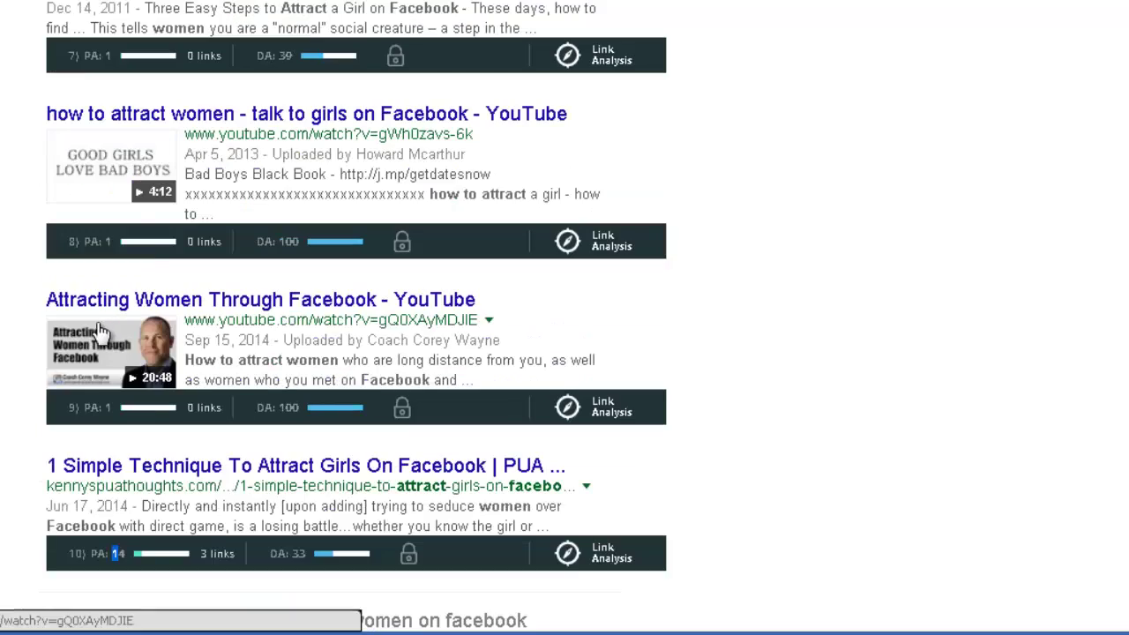
{"action": "scroll", "coordinate": [103, 314], "scroll_direction": "down", "scroll_amount": 2}
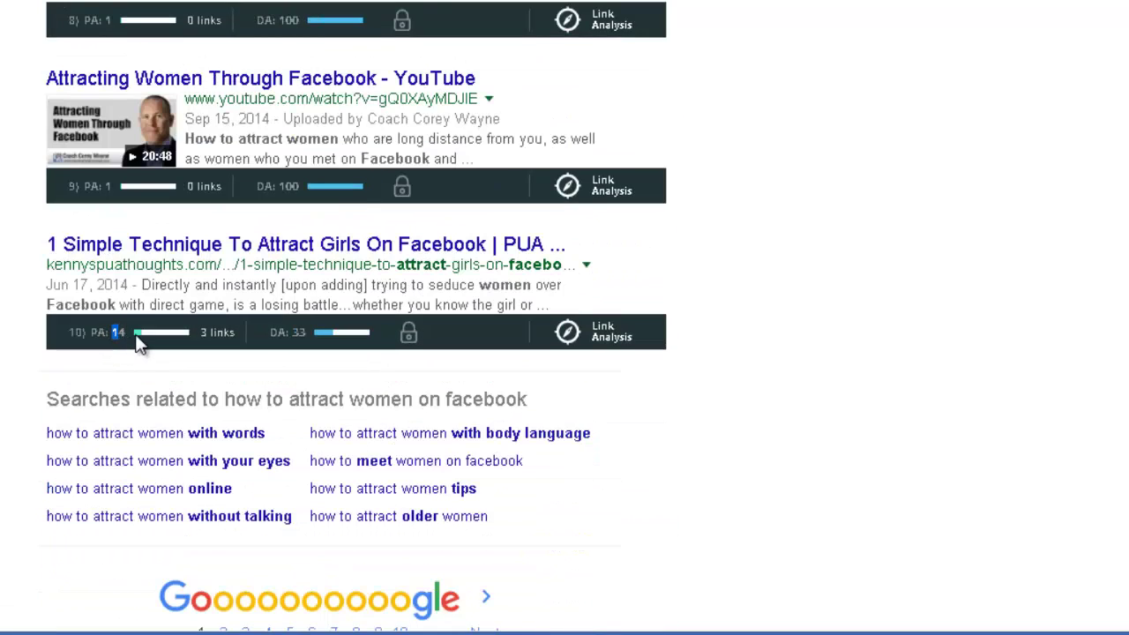
{"action": "scroll", "coordinate": [134, 343], "scroll_direction": "up", "scroll_amount": 3}
{"action": "scroll", "coordinate": [123, 392], "scroll_direction": "down", "scroll_amount": 1}
{"action": "scroll", "coordinate": [132, 561], "scroll_direction": "down", "scroll_amount": 1}
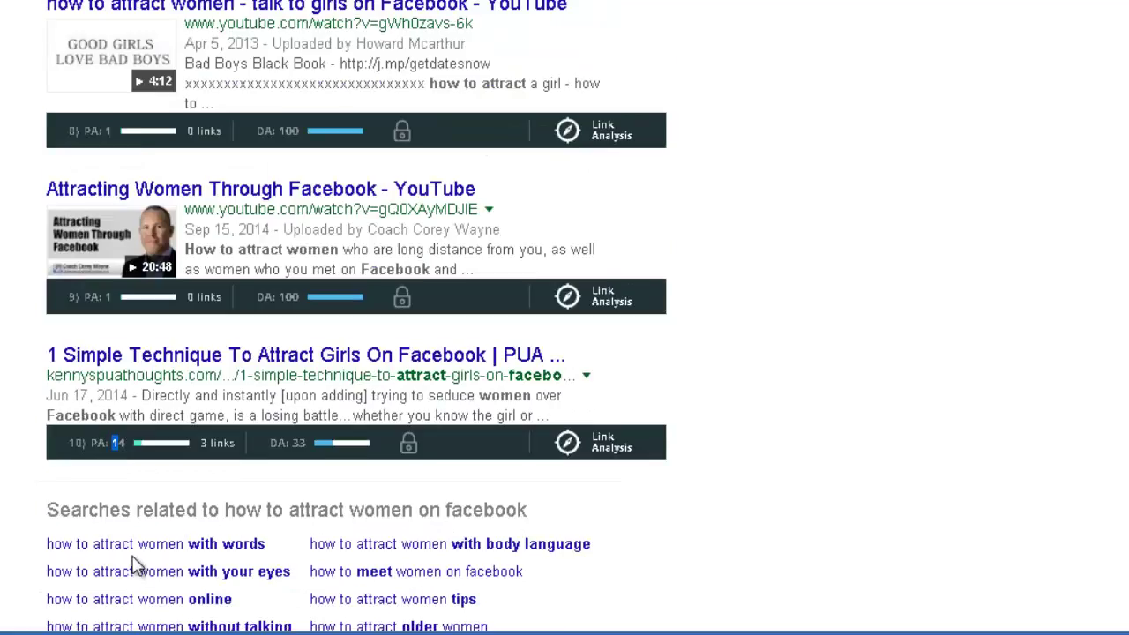
{"action": "scroll", "coordinate": [134, 556], "scroll_direction": "up", "scroll_amount": 10}
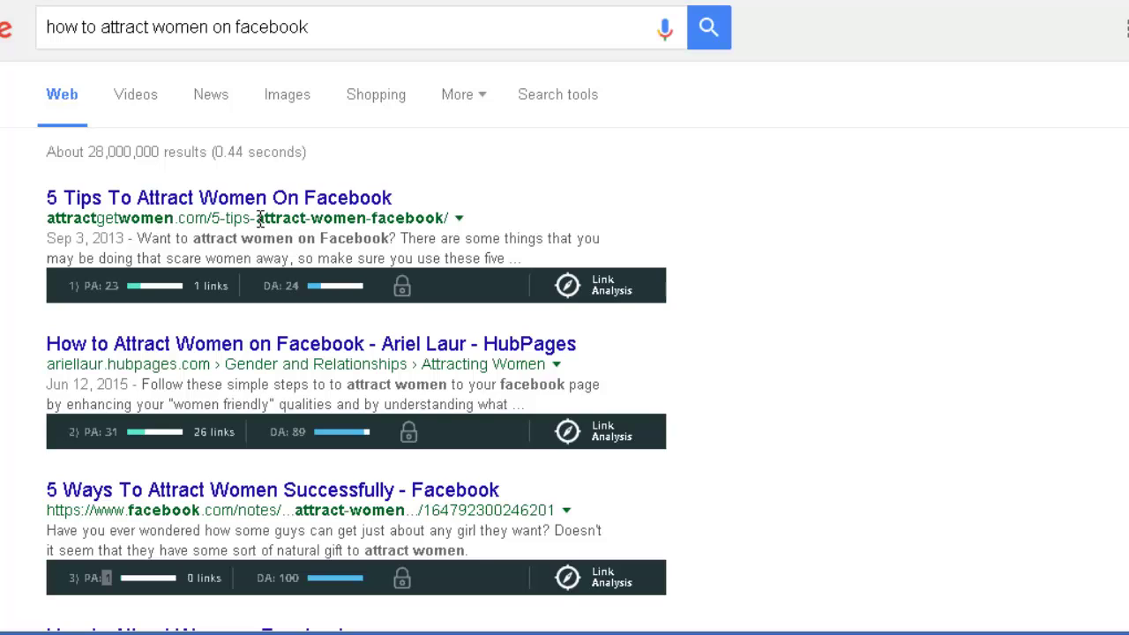
{"action": "scroll", "coordinate": [146, 131], "scroll_direction": "down", "scroll_amount": 3}
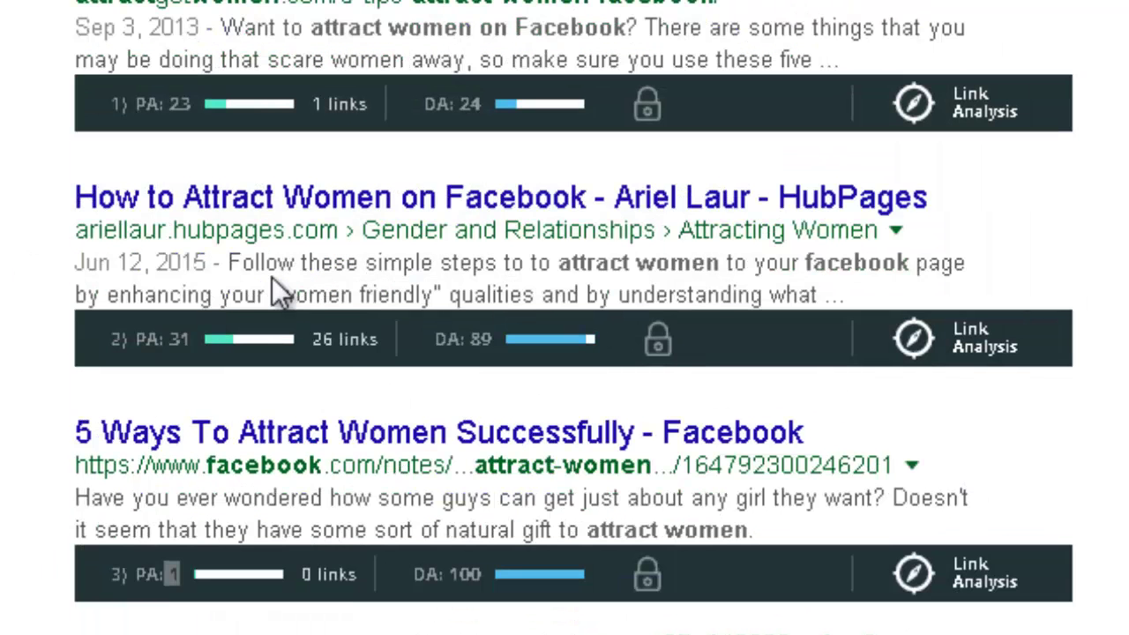
{"action": "scroll", "coordinate": [287, 276], "scroll_direction": "down", "scroll_amount": 2}
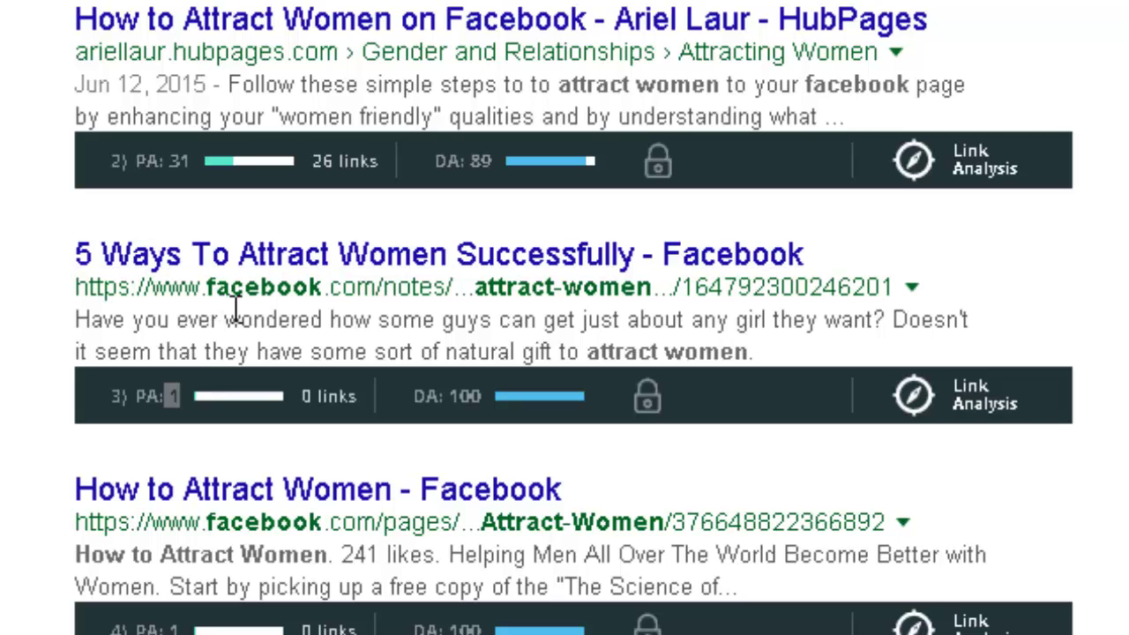
{"action": "scroll", "coordinate": [236, 313], "scroll_direction": "down", "scroll_amount": 2}
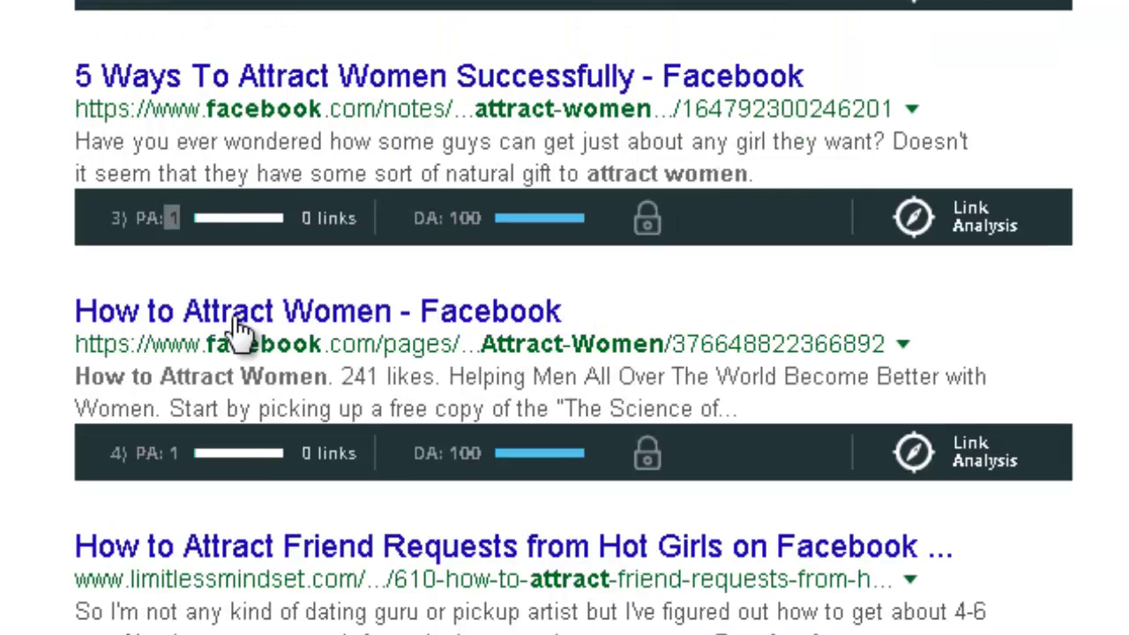
{"action": "scroll", "coordinate": [239, 325], "scroll_direction": "down", "scroll_amount": 2}
{"action": "scroll", "coordinate": [246, 326], "scroll_direction": "down", "scroll_amount": 2}
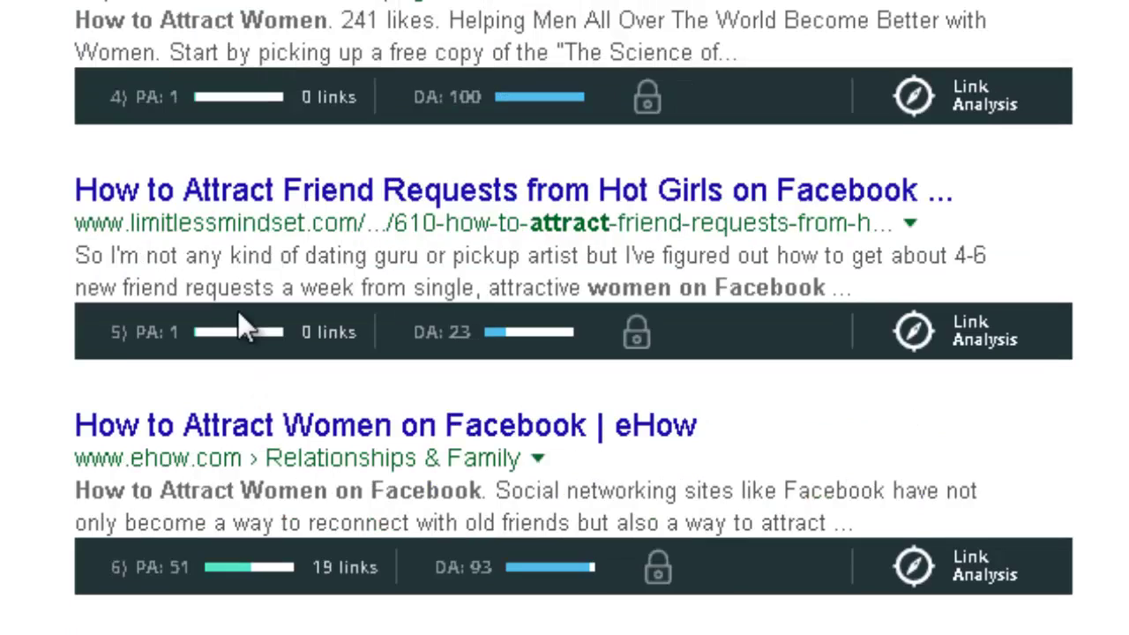
{"action": "scroll", "coordinate": [238, 310], "scroll_direction": "down", "scroll_amount": 4}
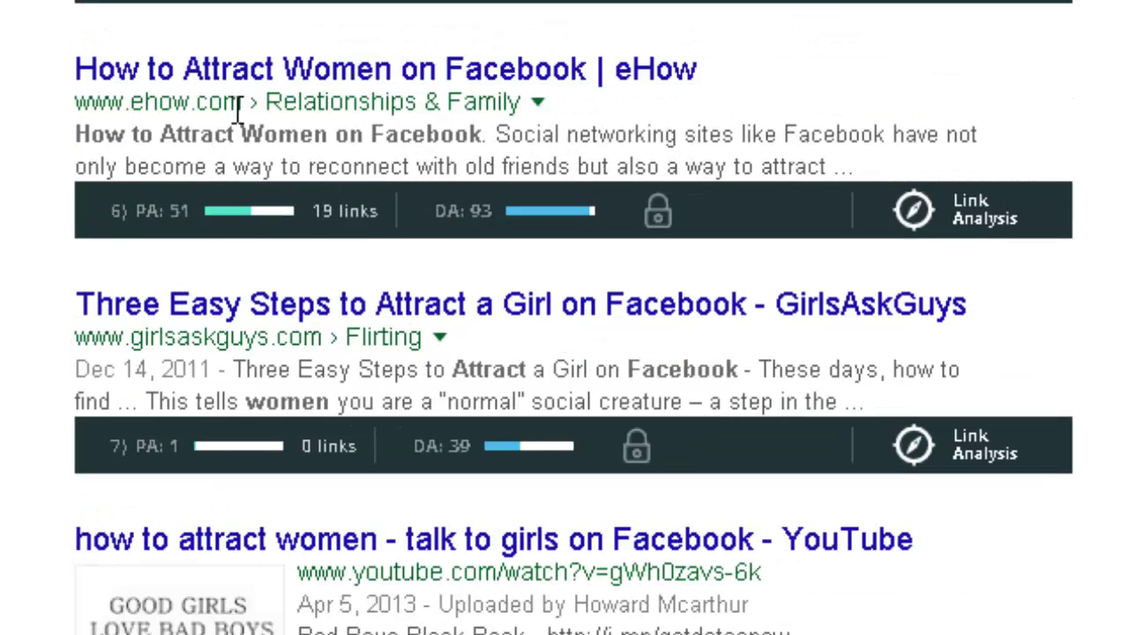
{"action": "scroll", "coordinate": [234, 128], "scroll_direction": "down", "scroll_amount": 2}
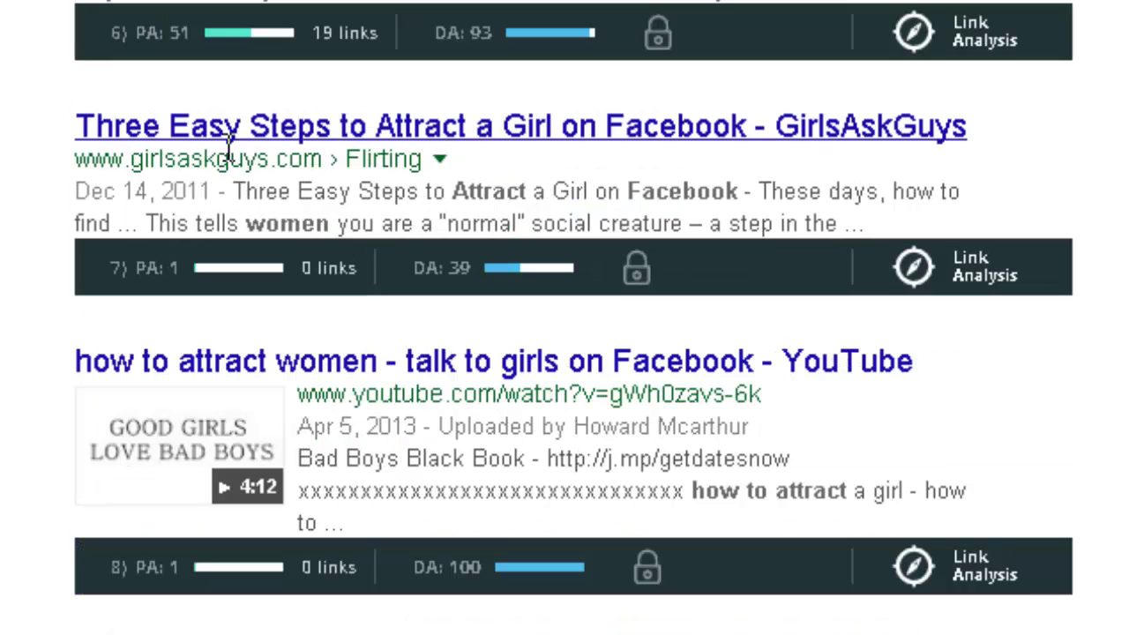
{"action": "scroll", "coordinate": [220, 176], "scroll_direction": "down", "scroll_amount": 2}
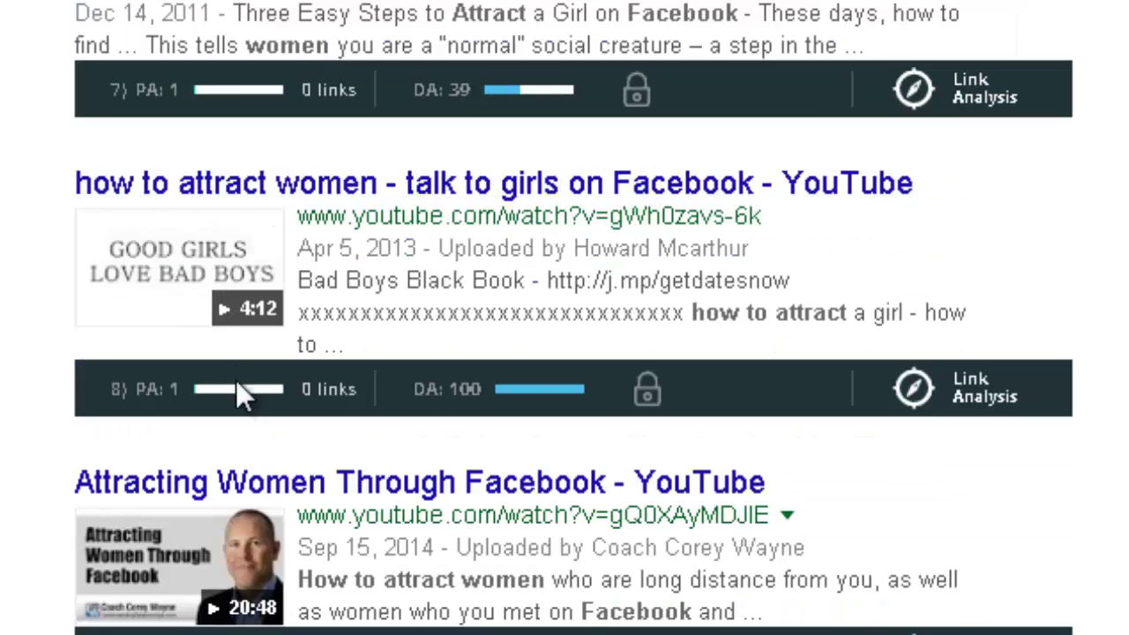
{"action": "scroll", "coordinate": [235, 379], "scroll_direction": "down", "scroll_amount": 2}
{"action": "scroll", "coordinate": [264, 379], "scroll_direction": "down", "scroll_amount": 3}
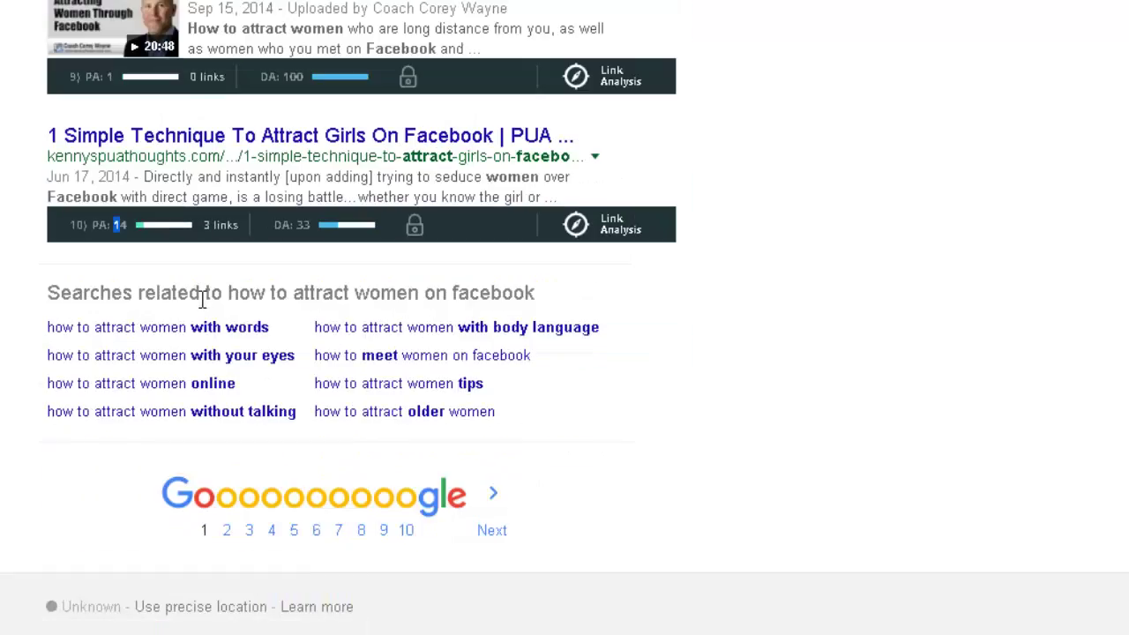
{"action": "scroll", "coordinate": [263, 304], "scroll_direction": "up", "scroll_amount": 5}
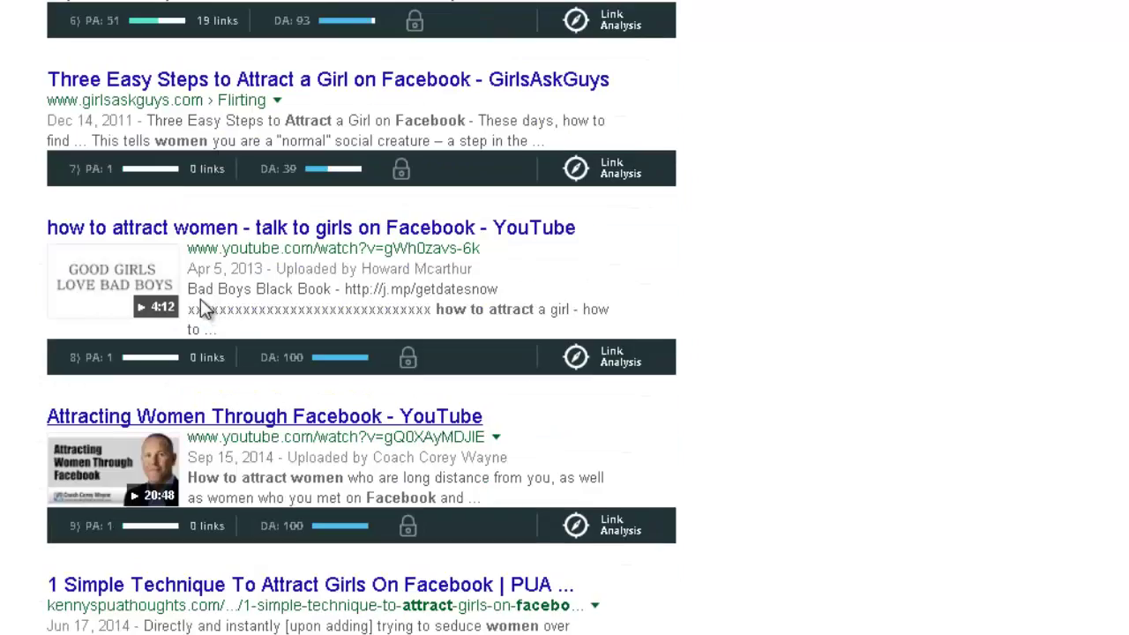
{"action": "scroll", "coordinate": [202, 304], "scroll_direction": "up", "scroll_amount": 10}
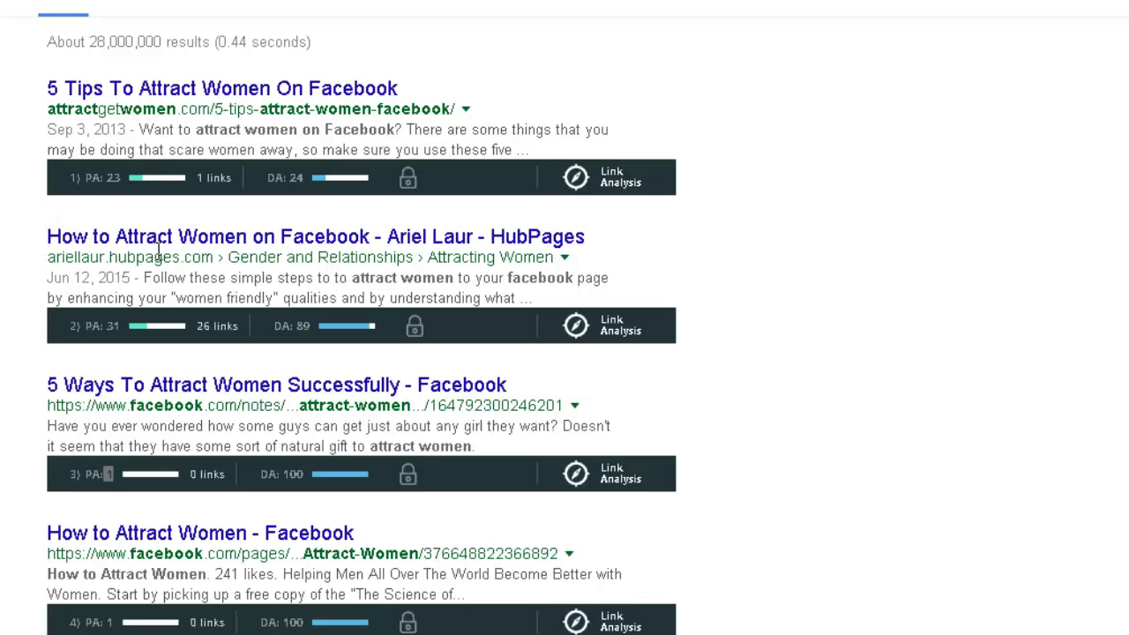
{"action": "scroll", "coordinate": [156, 254], "scroll_direction": "down", "scroll_amount": 2}
{"action": "scroll", "coordinate": [155, 254], "scroll_direction": "up", "scroll_amount": 2}
{"action": "scroll", "coordinate": [203, 439], "scroll_direction": "down", "scroll_amount": 1}
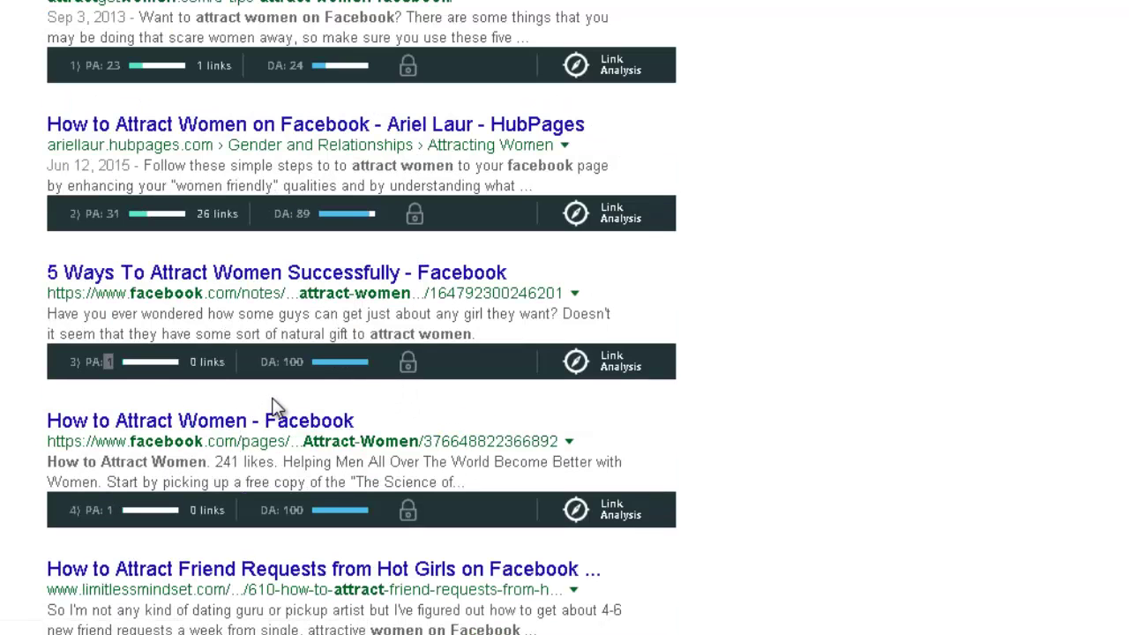
{"action": "scroll", "coordinate": [292, 398], "scroll_direction": "down", "scroll_amount": 4}
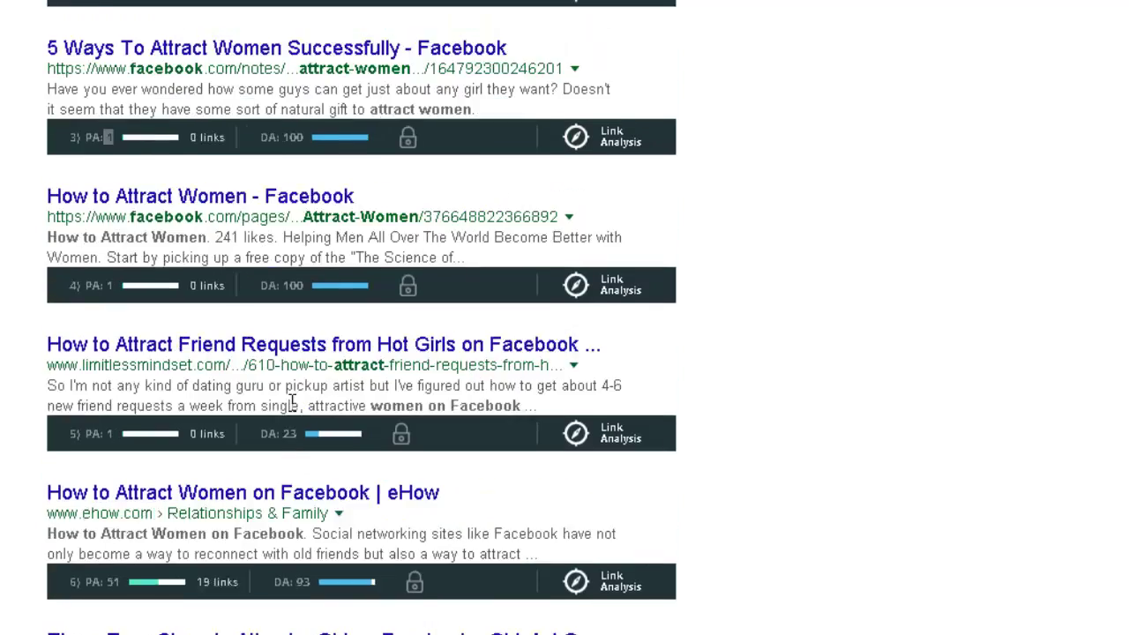
{"action": "scroll", "coordinate": [172, 436], "scroll_direction": "down", "scroll_amount": 1}
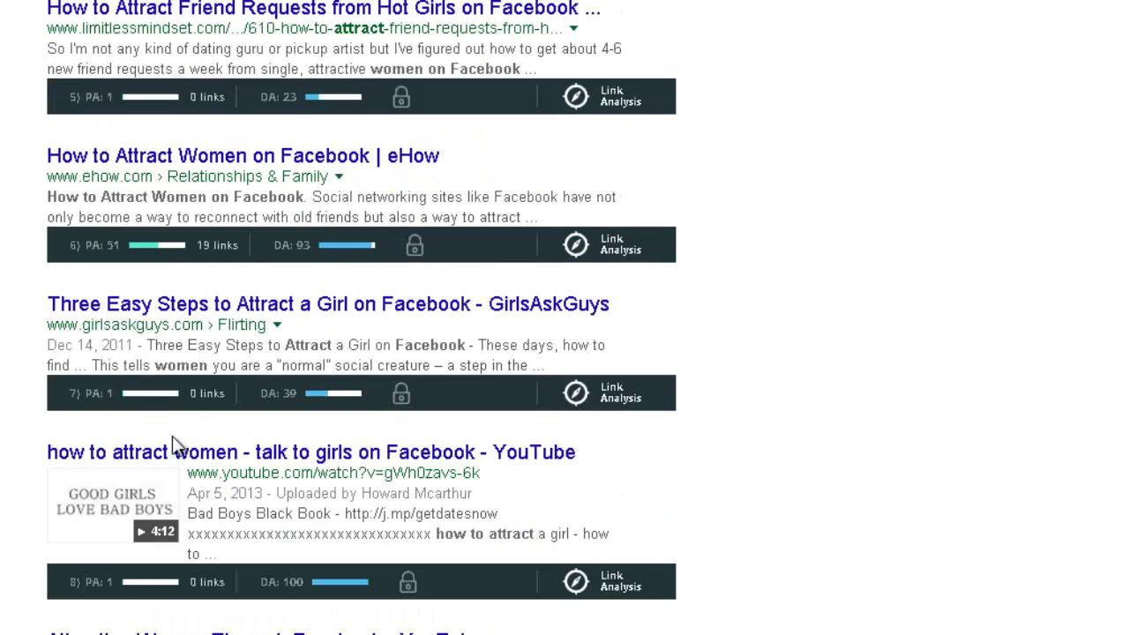
{"action": "scroll", "coordinate": [176, 434], "scroll_direction": "down", "scroll_amount": 1}
{"action": "scroll", "coordinate": [181, 432], "scroll_direction": "down", "scroll_amount": 1}
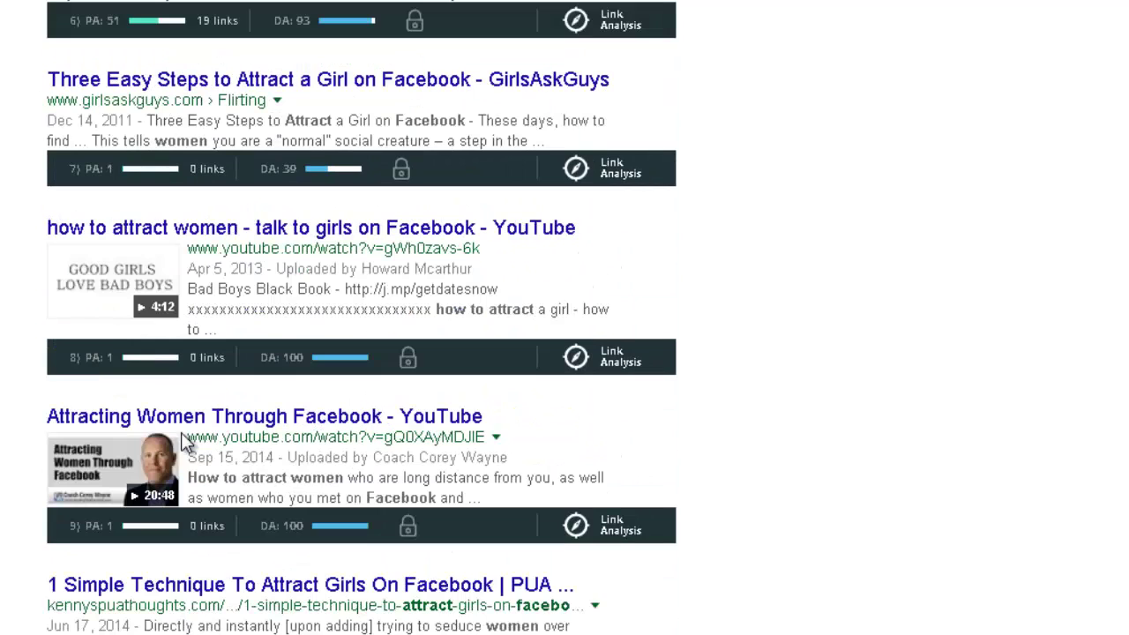
{"action": "scroll", "coordinate": [189, 436], "scroll_direction": "down", "scroll_amount": 1}
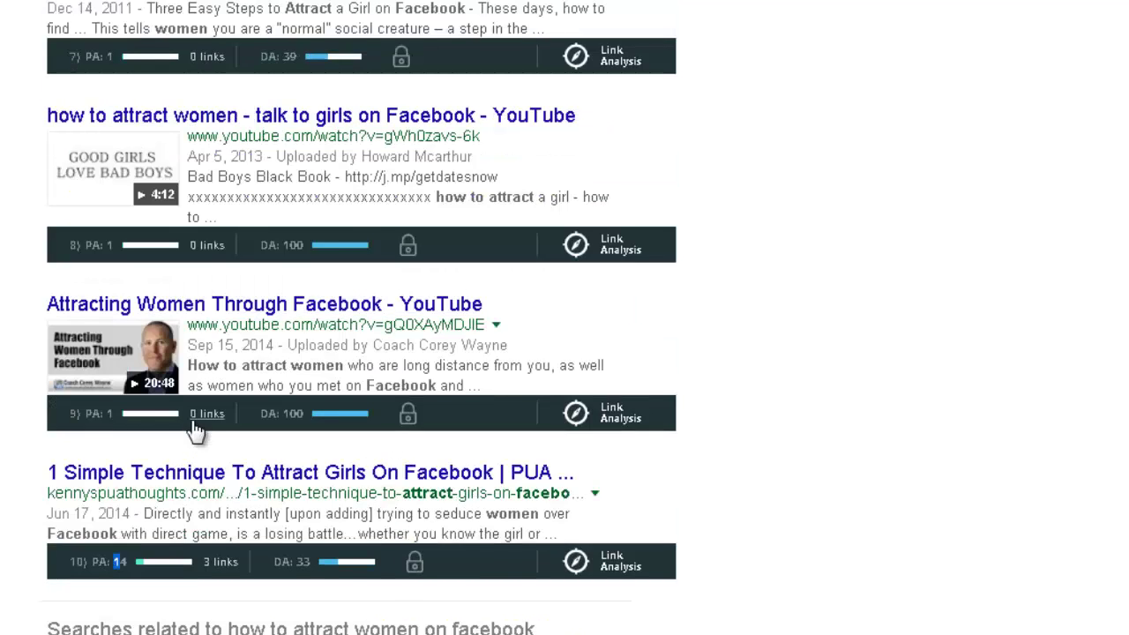
{"action": "scroll", "coordinate": [193, 428], "scroll_direction": "down", "scroll_amount": 1}
{"action": "scroll", "coordinate": [194, 423], "scroll_direction": "down", "scroll_amount": 1}
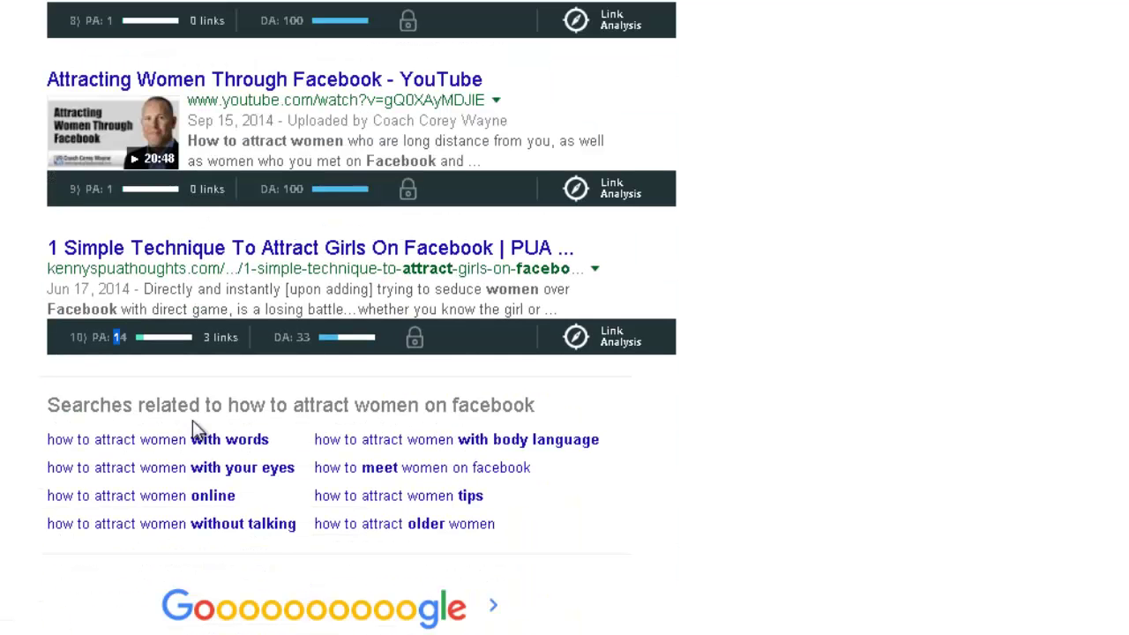
{"action": "scroll", "coordinate": [373, 512], "scroll_direction": "up", "scroll_amount": 1}
{"action": "scroll", "coordinate": [627, 379], "scroll_direction": "up", "scroll_amount": 9}
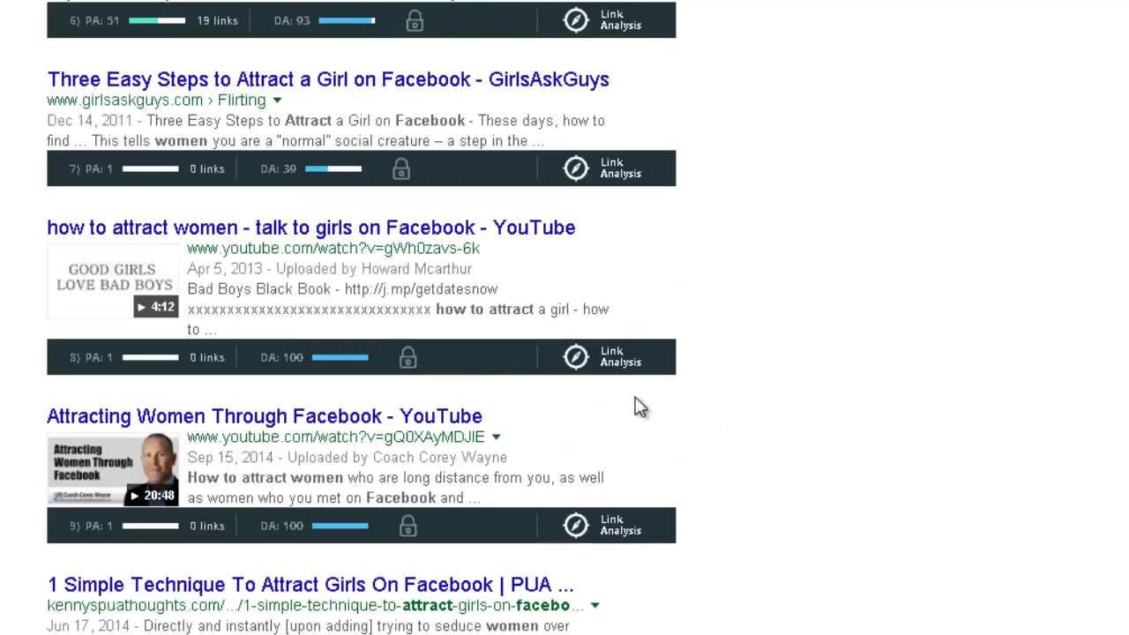
{"action": "scroll", "coordinate": [620, 356], "scroll_direction": "up", "scroll_amount": 1}
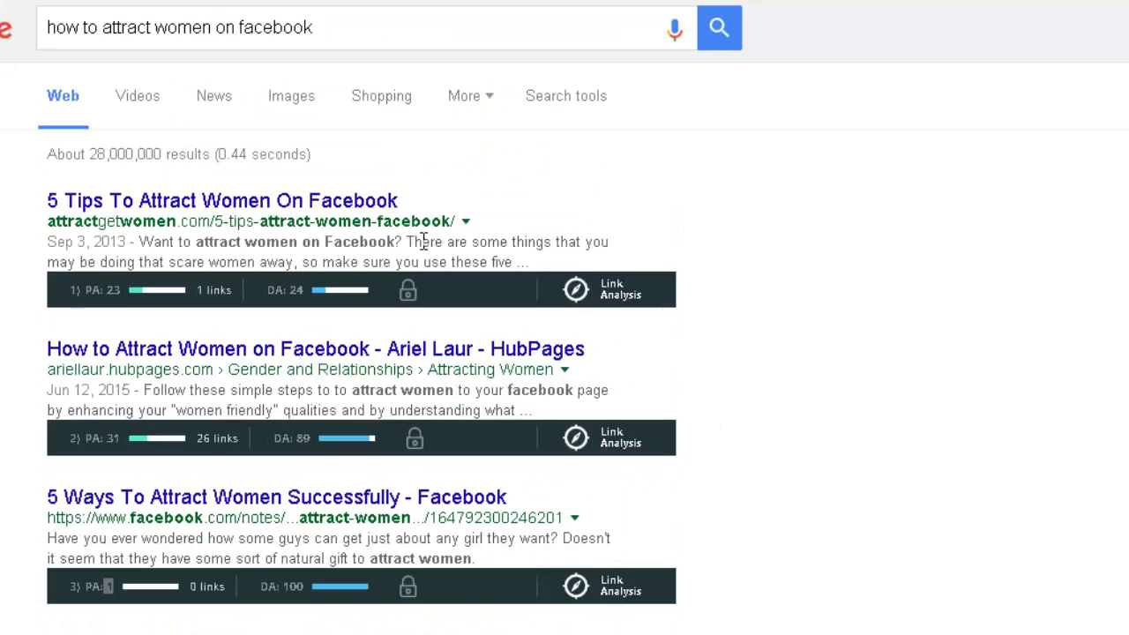
{"action": "scroll", "coordinate": [344, 379], "scroll_direction": "down", "scroll_amount": 1}
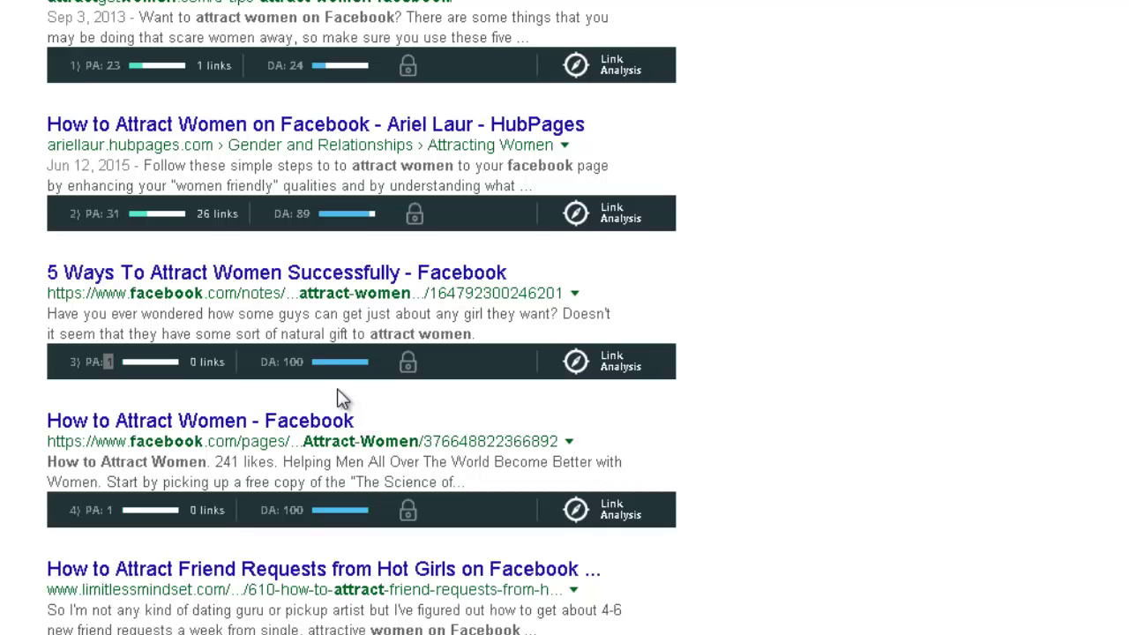
{"action": "scroll", "coordinate": [351, 403], "scroll_direction": "up", "scroll_amount": 1}
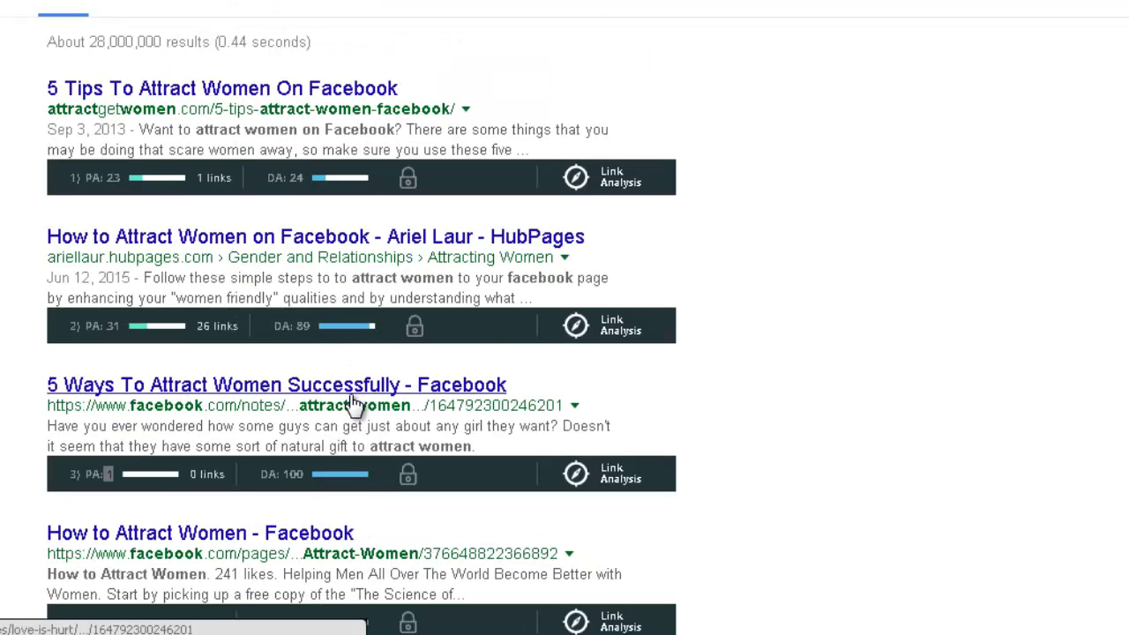
{"action": "scroll", "coordinate": [96, 171], "scroll_direction": "up", "scroll_amount": 1}
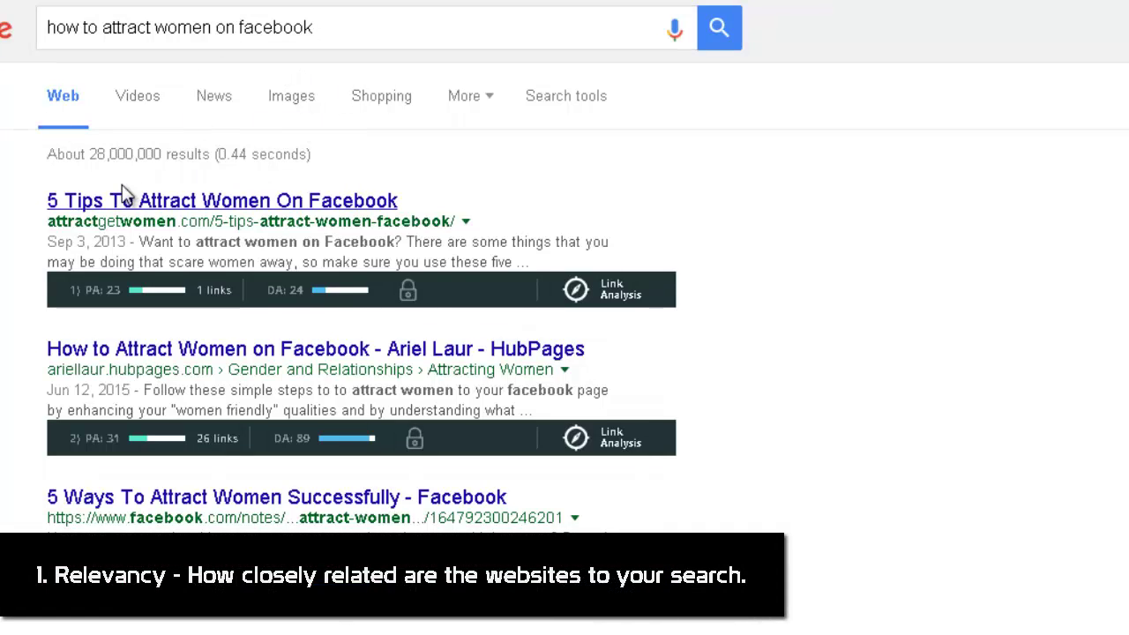
{"action": "scroll", "coordinate": [55, 211], "scroll_direction": "down", "scroll_amount": 4}
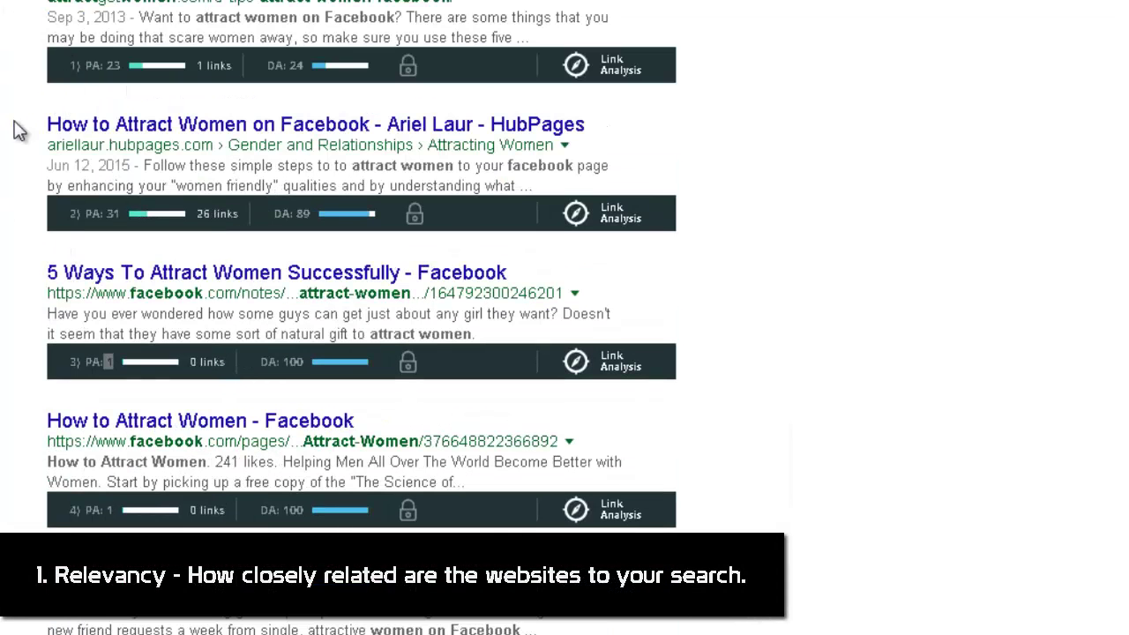
{"action": "scroll", "coordinate": [35, 124], "scroll_direction": "up", "scroll_amount": 2}
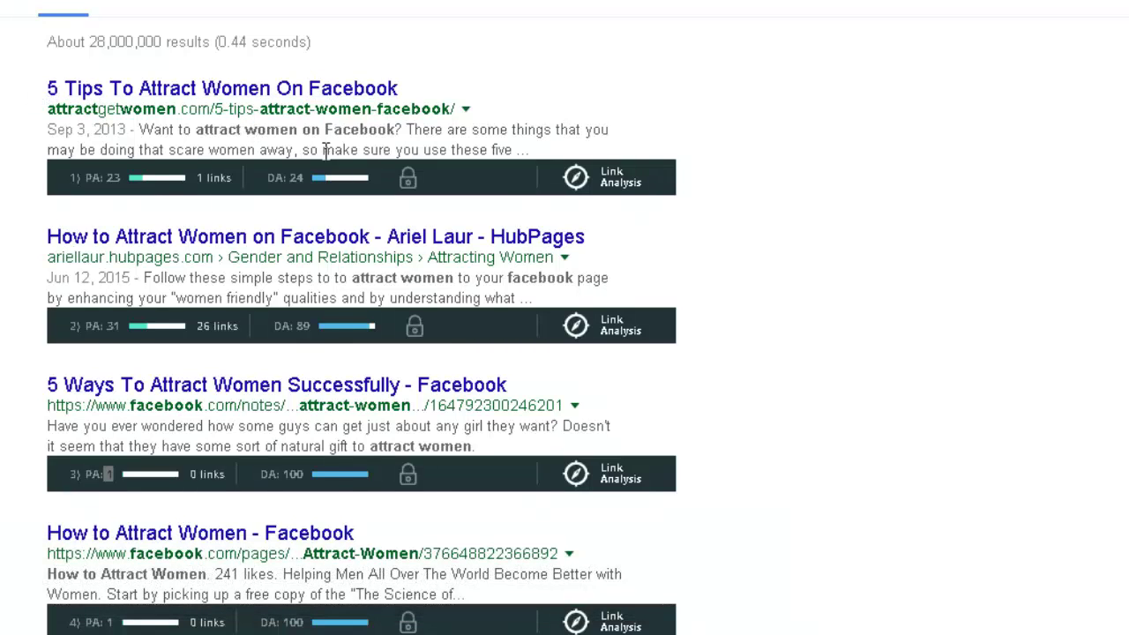
{"action": "scroll", "coordinate": [325, 150], "scroll_direction": "down", "scroll_amount": 2}
{"action": "scroll", "coordinate": [323, 136], "scroll_direction": "up", "scroll_amount": 4}
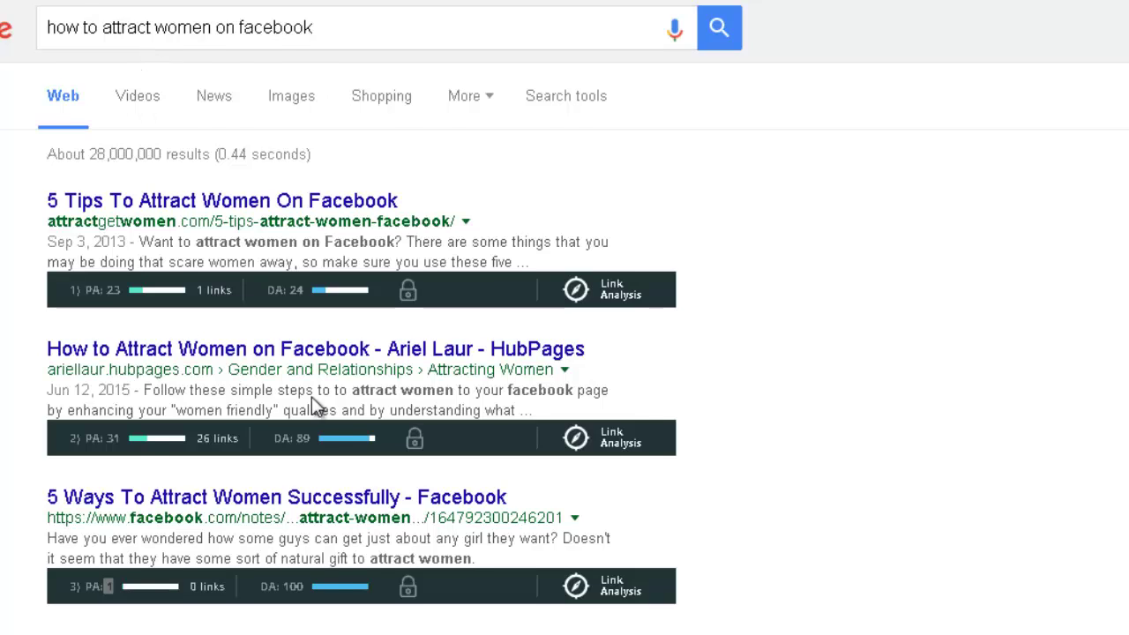
{"action": "scroll", "coordinate": [312, 396], "scroll_direction": "down", "scroll_amount": 1}
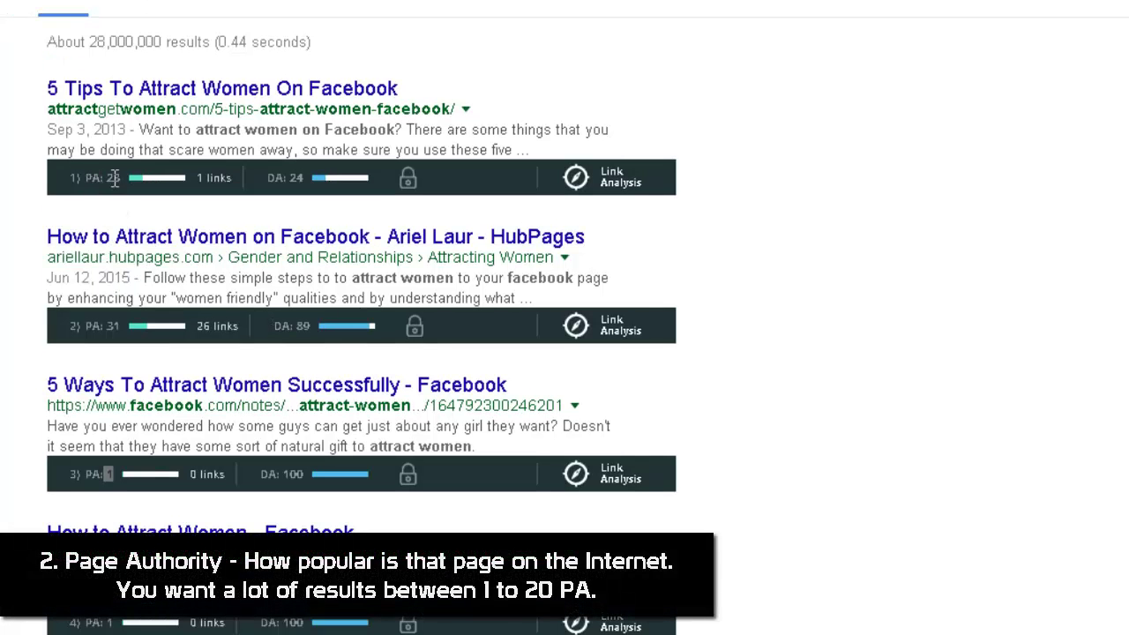
{"action": "scroll", "coordinate": [97, 197], "scroll_direction": "down", "scroll_amount": 3}
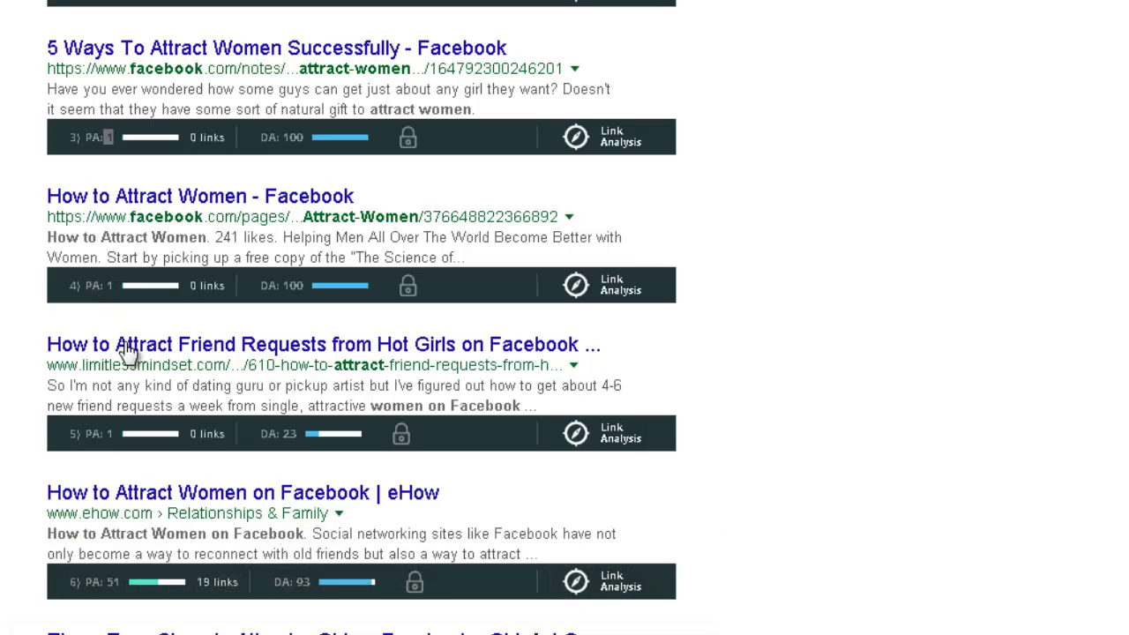
{"action": "scroll", "coordinate": [134, 357], "scroll_direction": "down", "scroll_amount": 2}
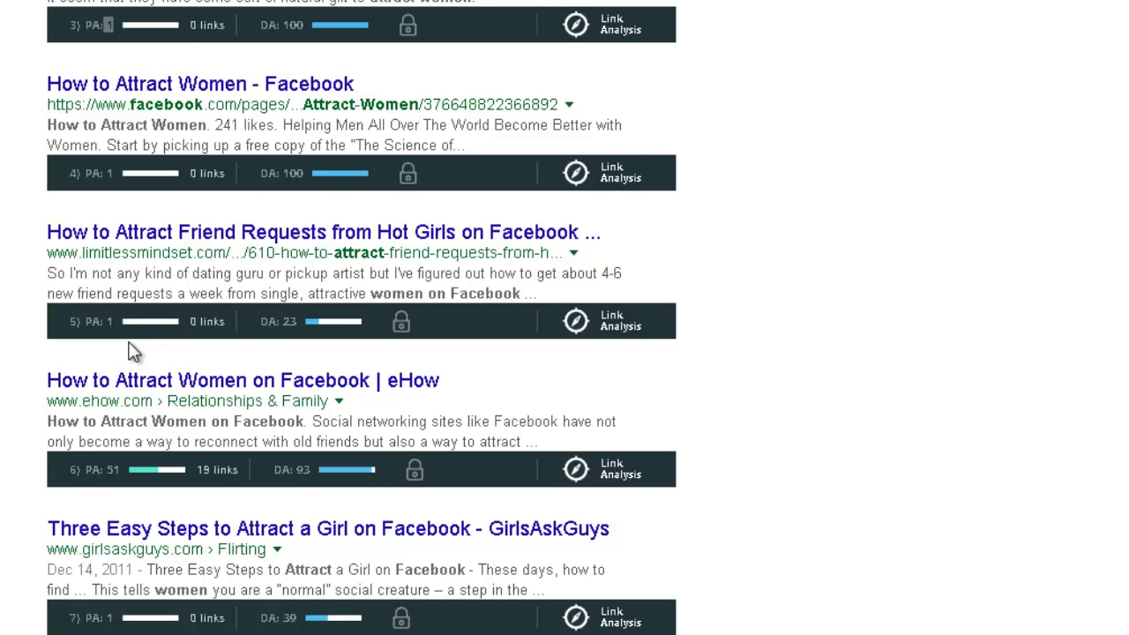
{"action": "scroll", "coordinate": [132, 344], "scroll_direction": "down", "scroll_amount": 2}
{"action": "scroll", "coordinate": [137, 342], "scroll_direction": "down", "scroll_amount": 2}
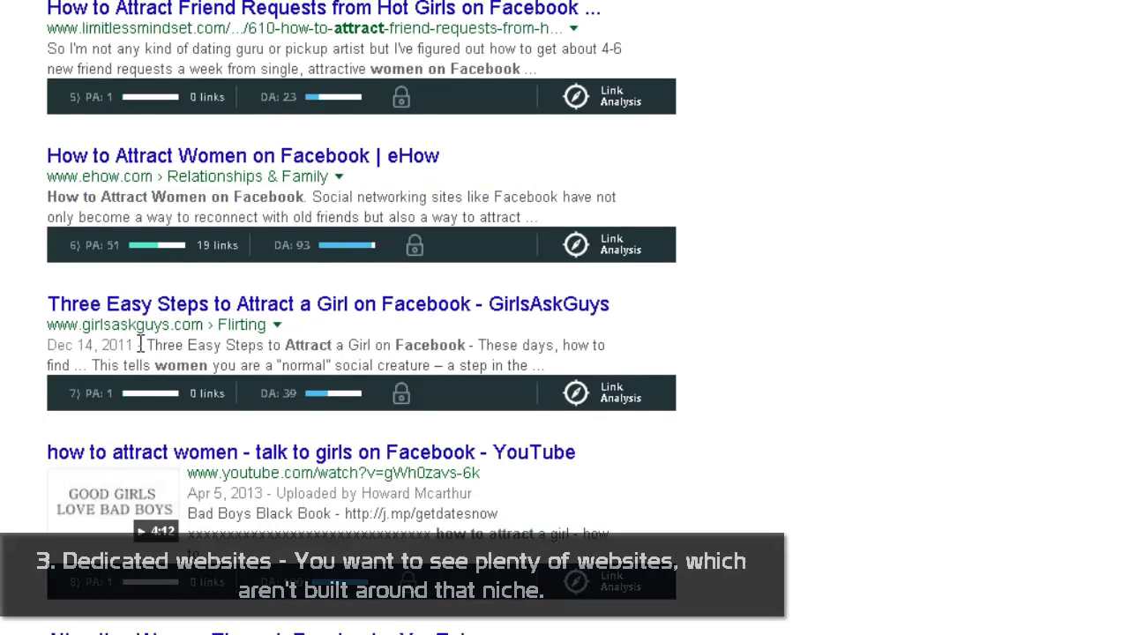
{"action": "scroll", "coordinate": [140, 344], "scroll_direction": "down", "scroll_amount": 2}
{"action": "scroll", "coordinate": [141, 346], "scroll_direction": "down", "scroll_amount": 2}
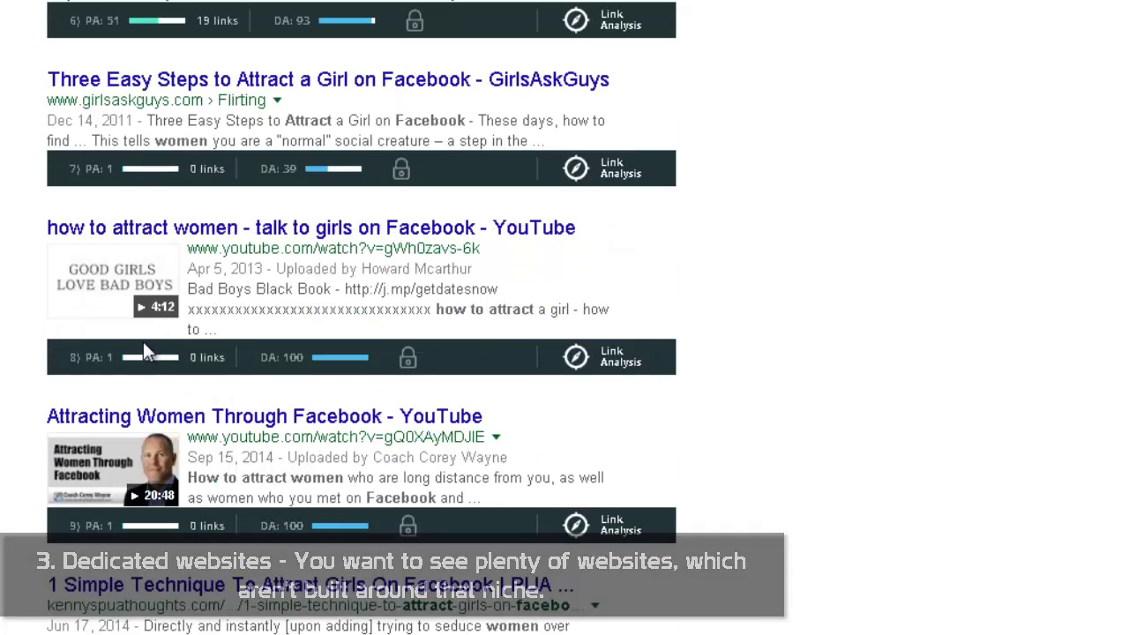
{"action": "scroll", "coordinate": [195, 344], "scroll_direction": "up", "scroll_amount": 2}
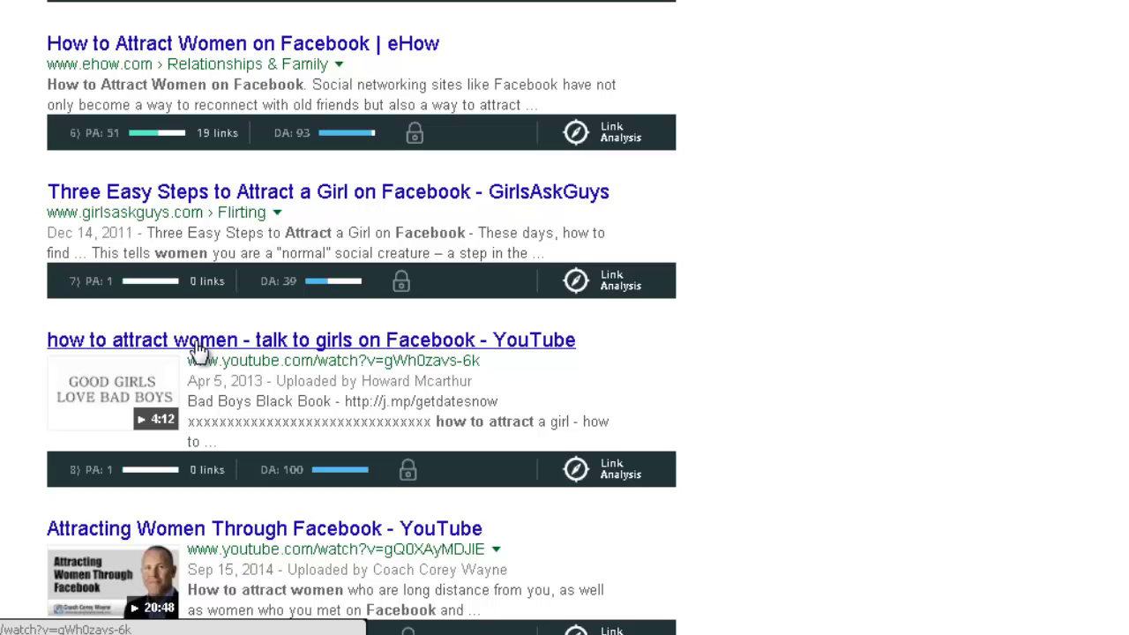
{"action": "scroll", "coordinate": [202, 353], "scroll_direction": "up", "scroll_amount": 4}
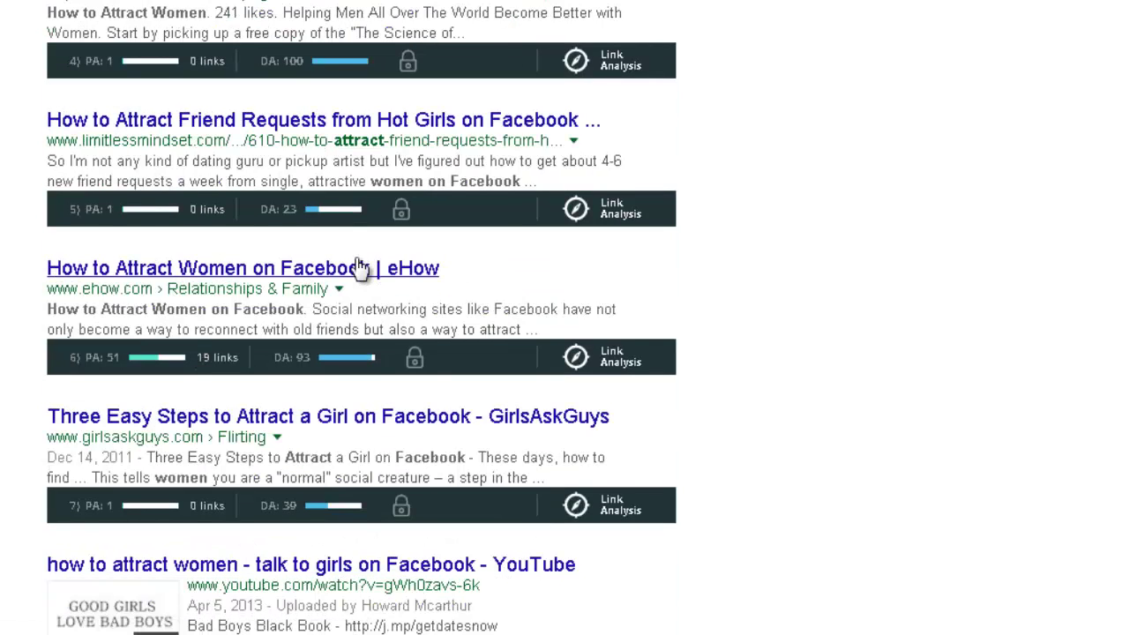
{"action": "scroll", "coordinate": [363, 264], "scroll_direction": "up", "scroll_amount": 2}
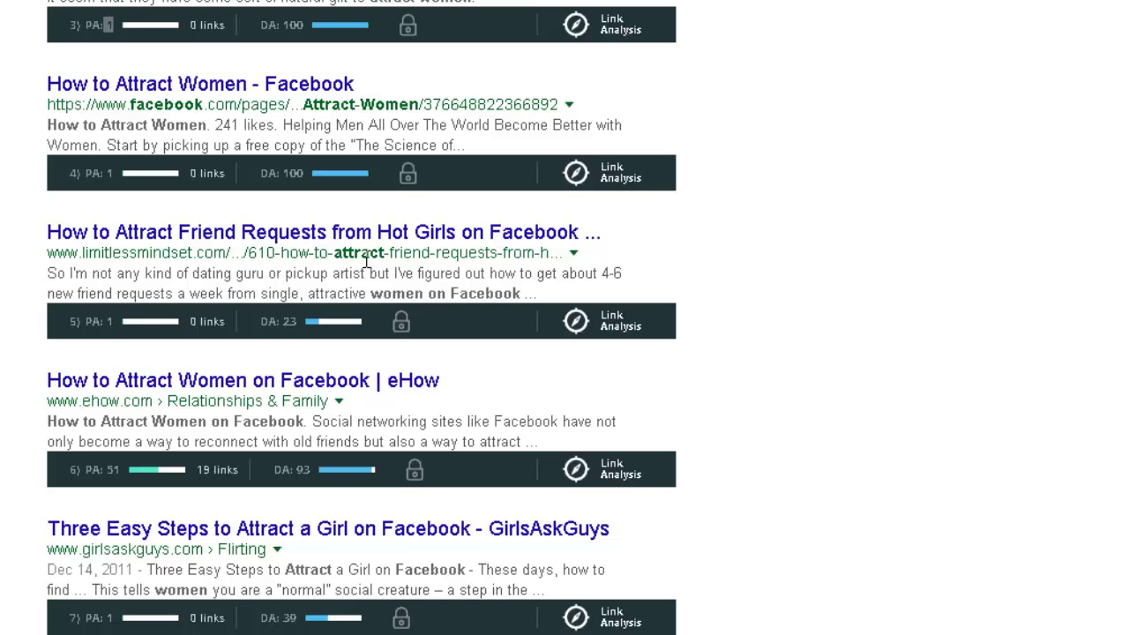
{"action": "scroll", "coordinate": [371, 280], "scroll_direction": "up", "scroll_amount": 2}
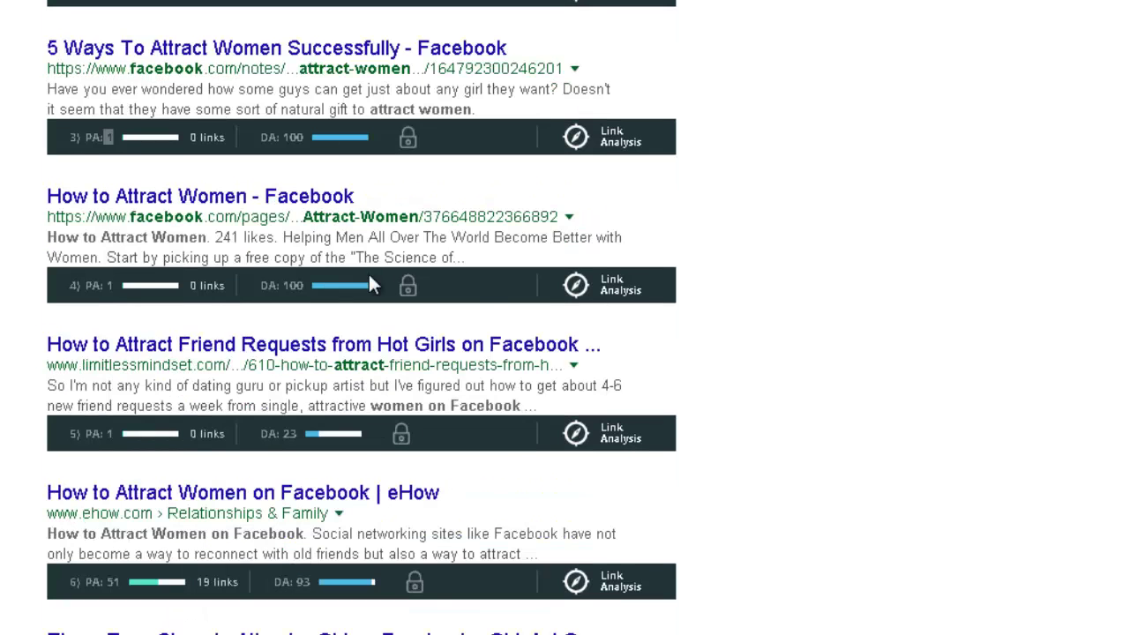
{"action": "scroll", "coordinate": [468, 285], "scroll_direction": "up", "scroll_amount": 8}
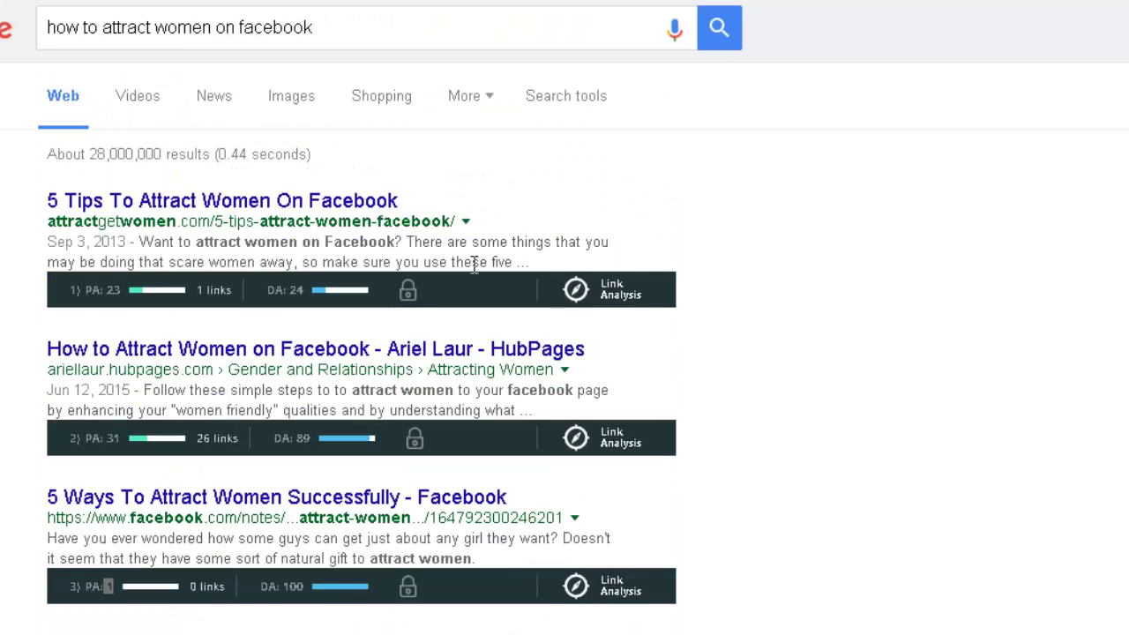